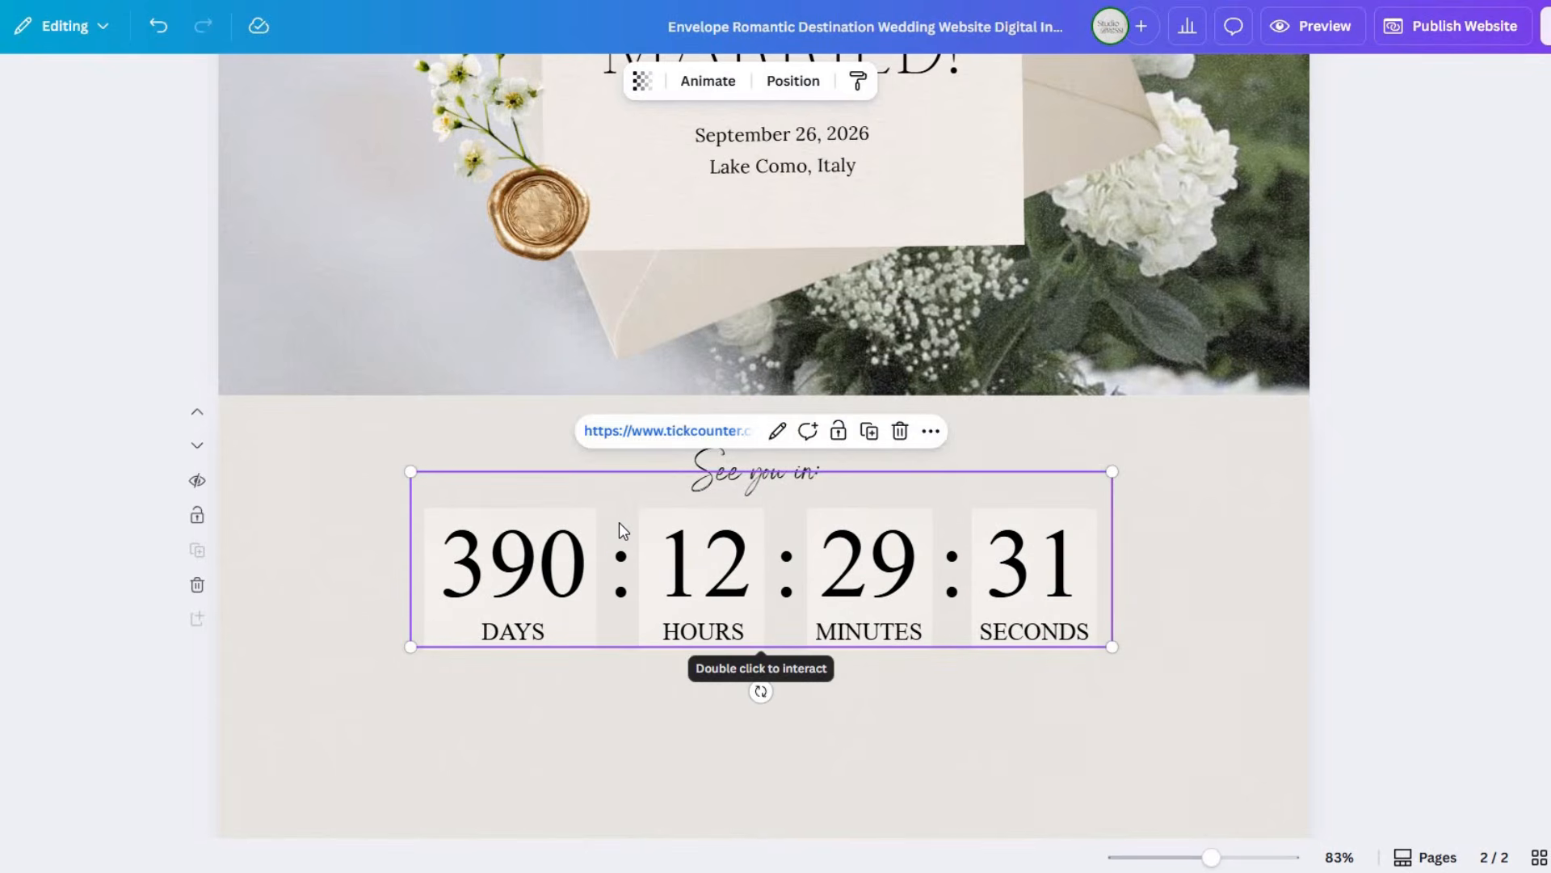
Step: Search the Canva apps for "embed" and open the Embed app
click(310, 537)
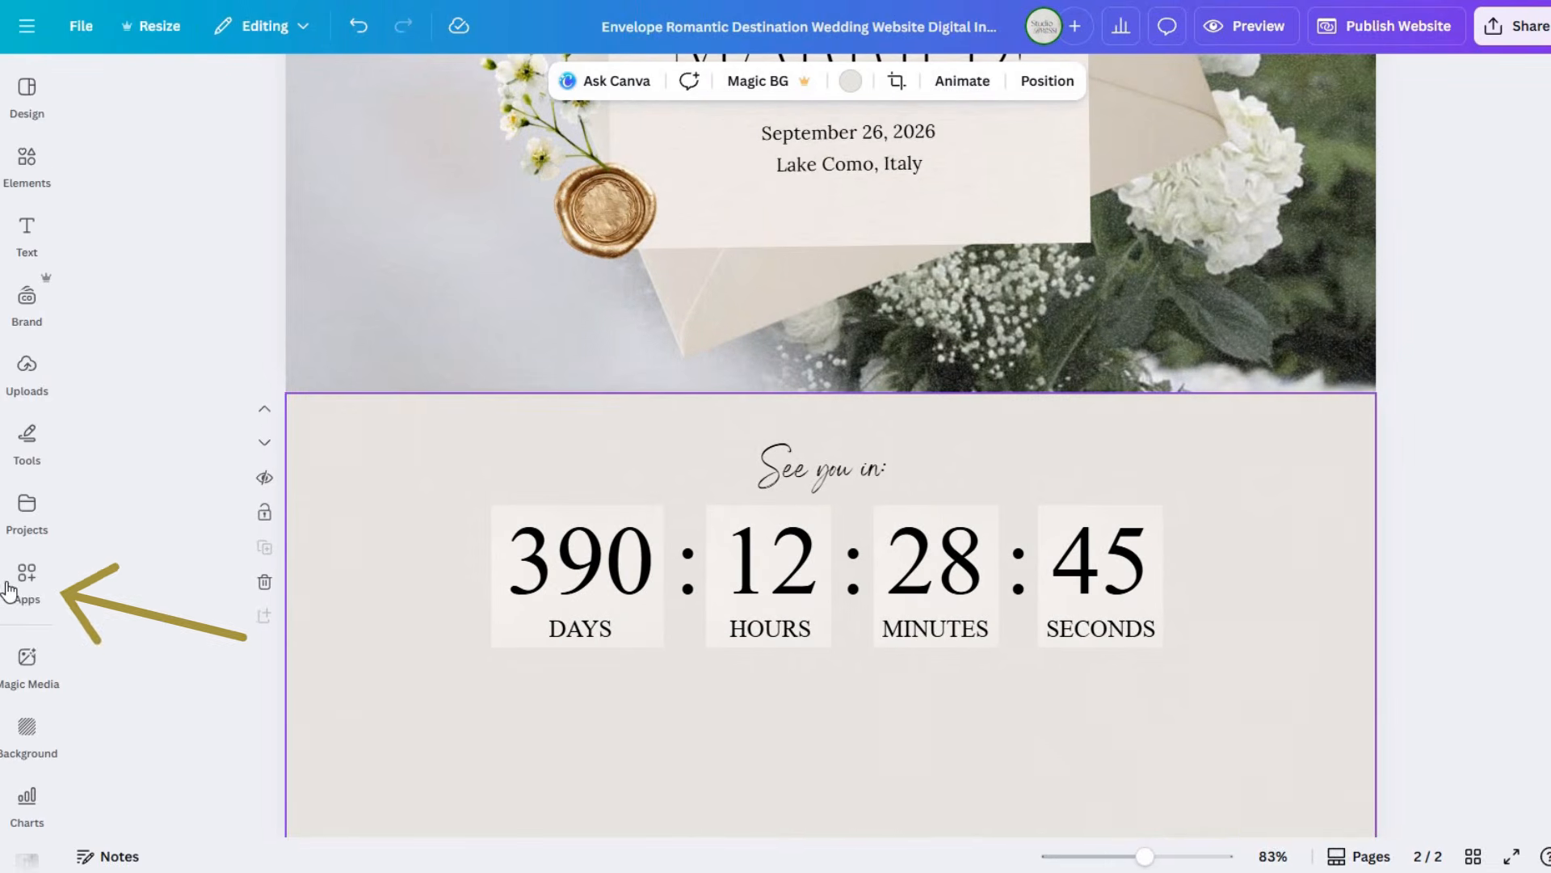
click(29, 586)
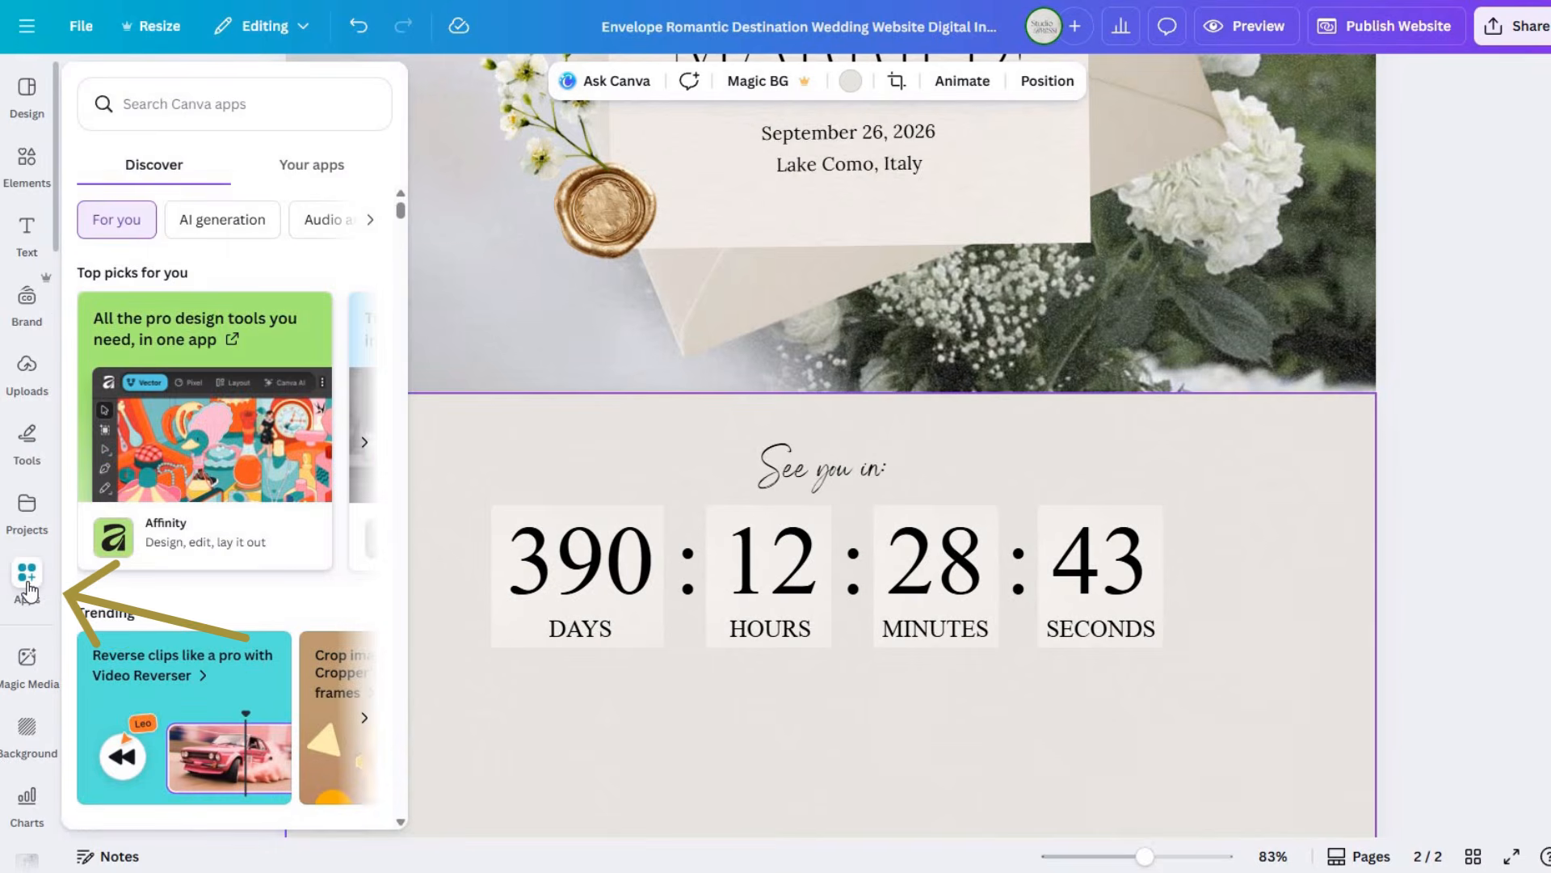
click(205, 103)
text(embe)
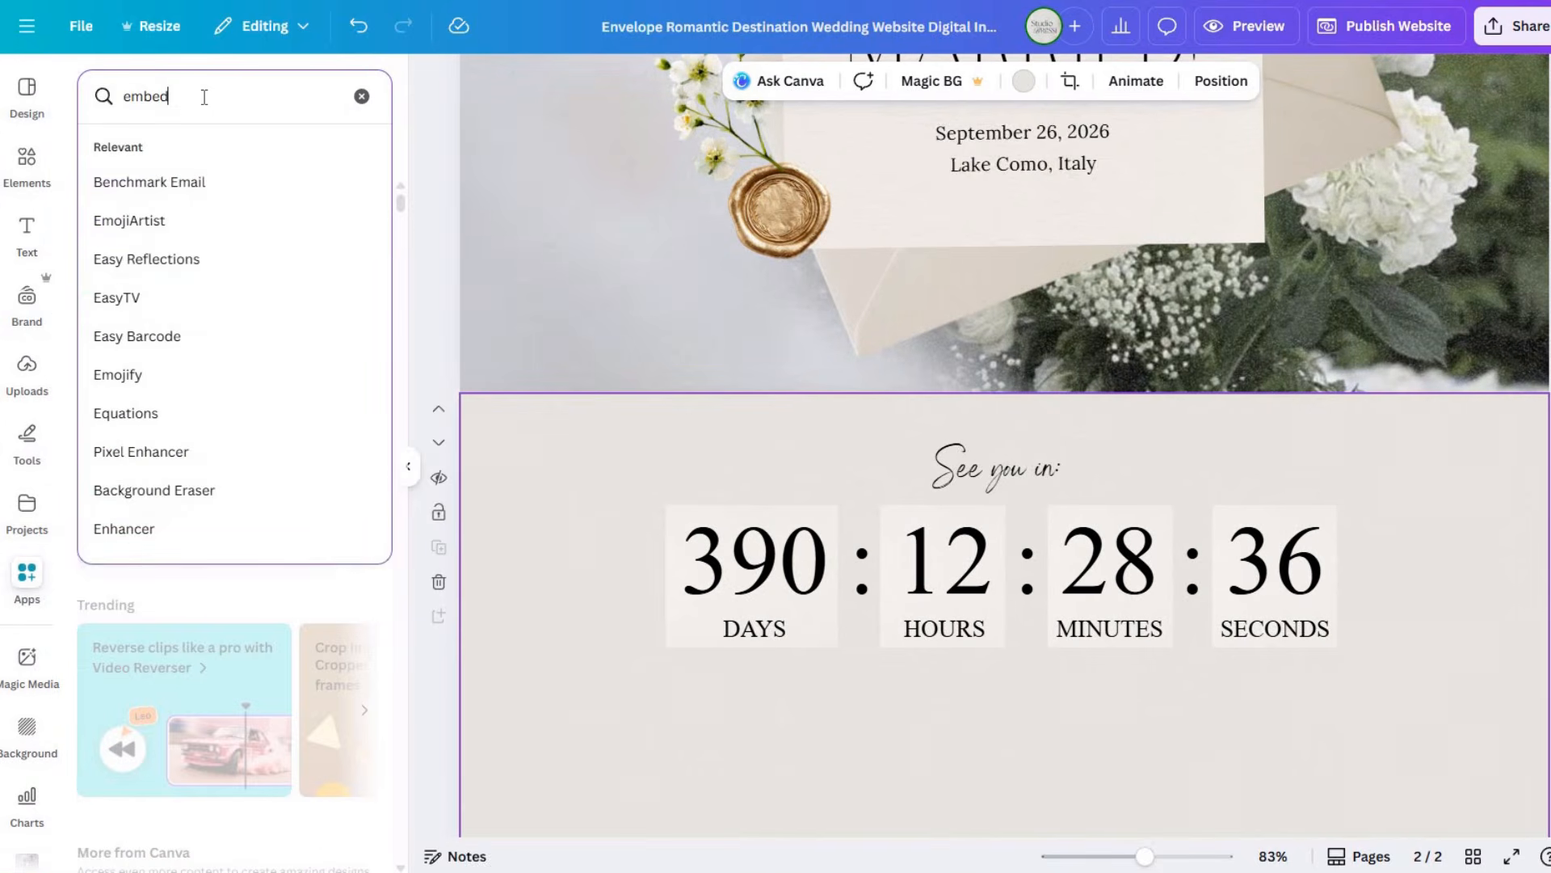
text(d)
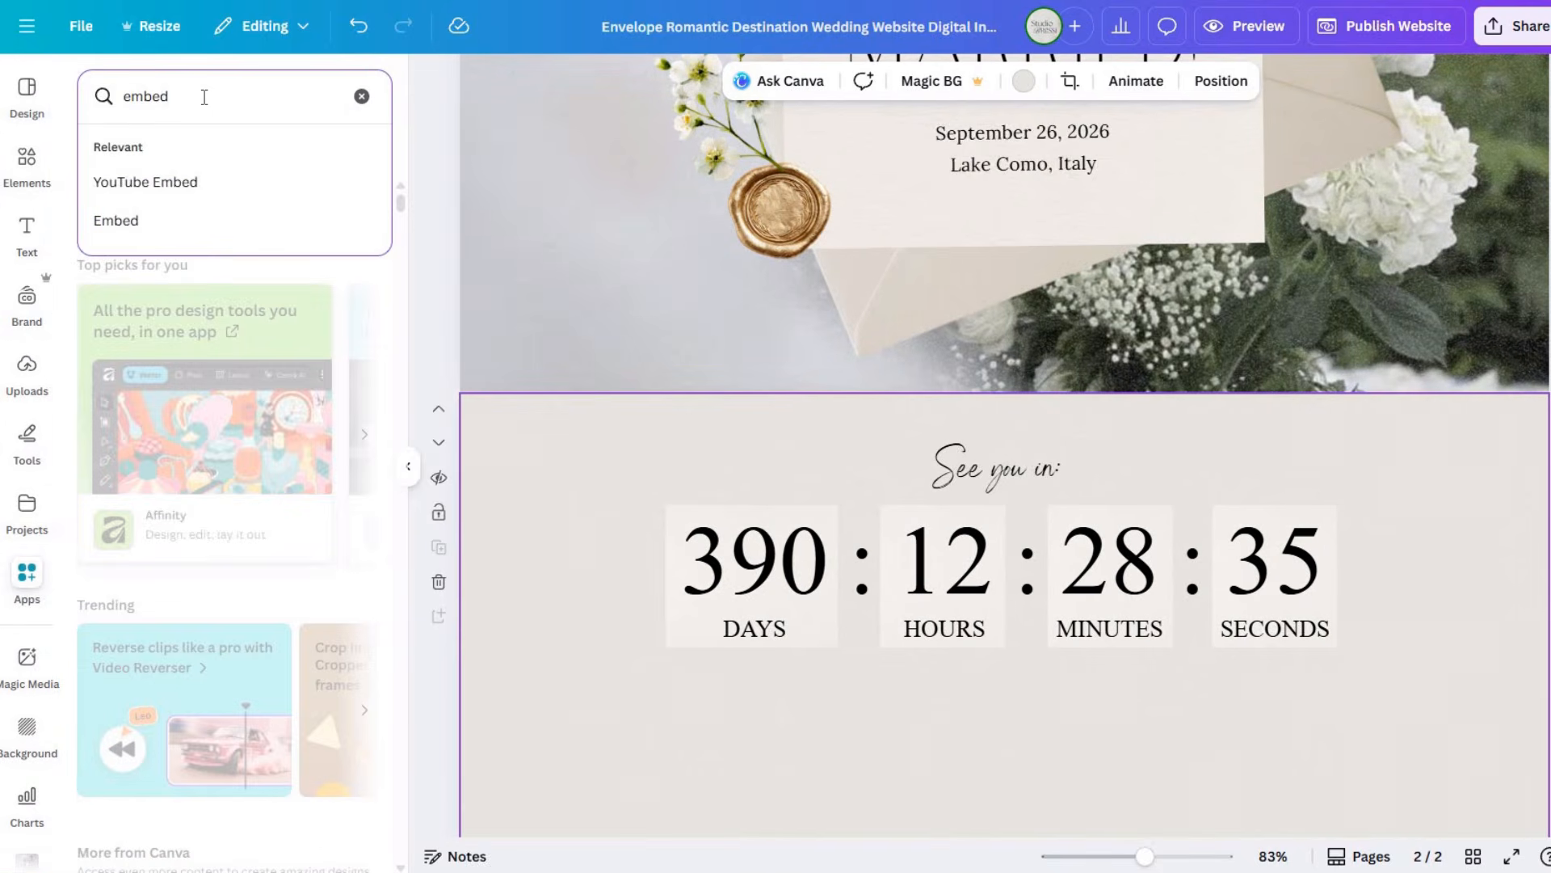
key(Return)
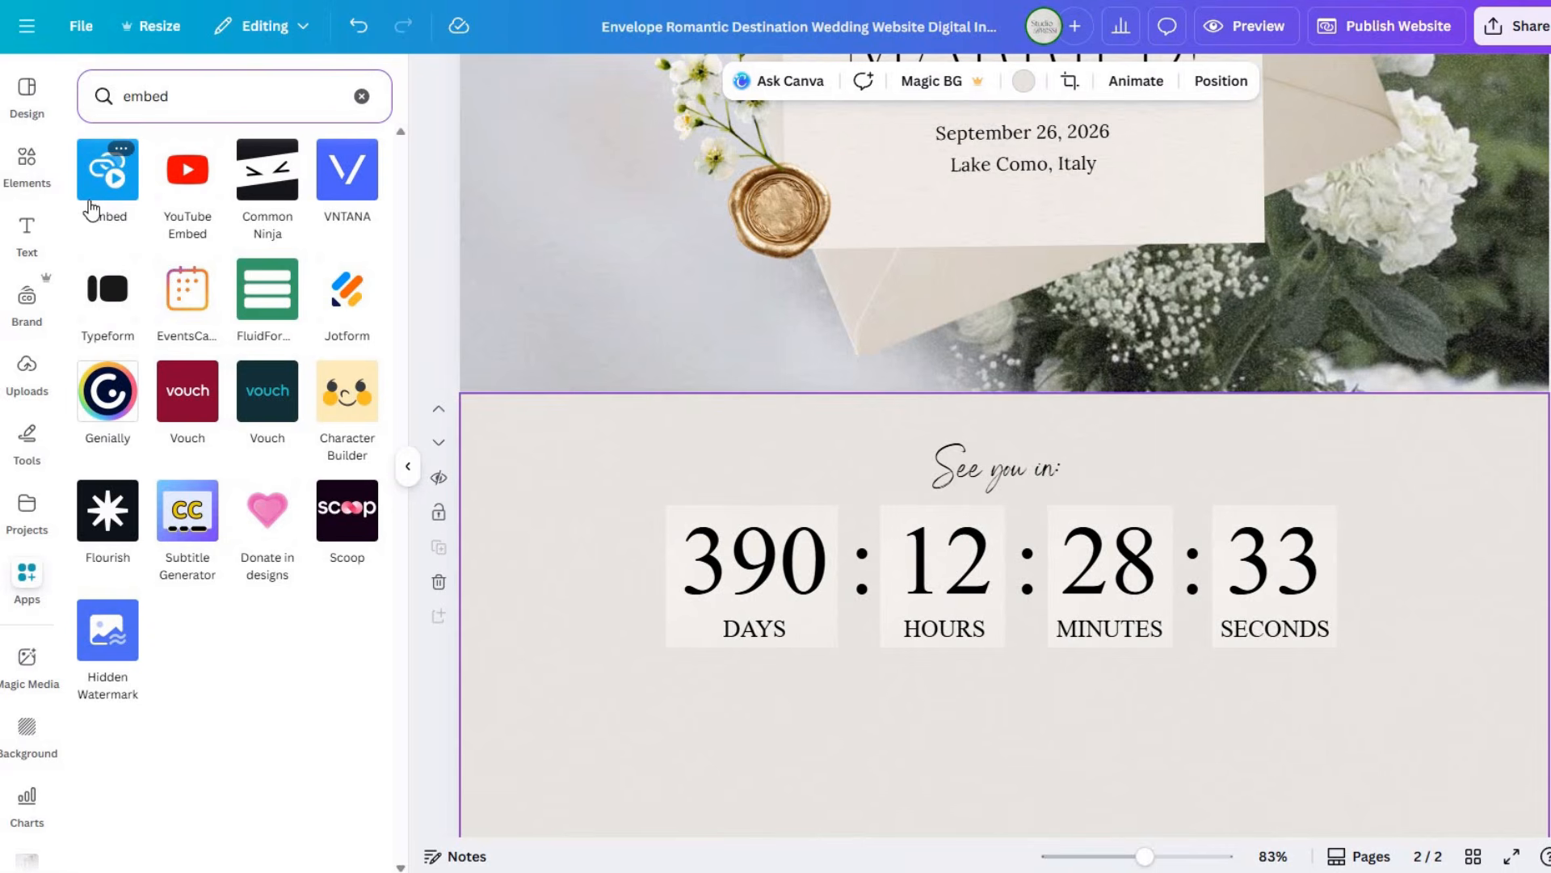
click(89, 200)
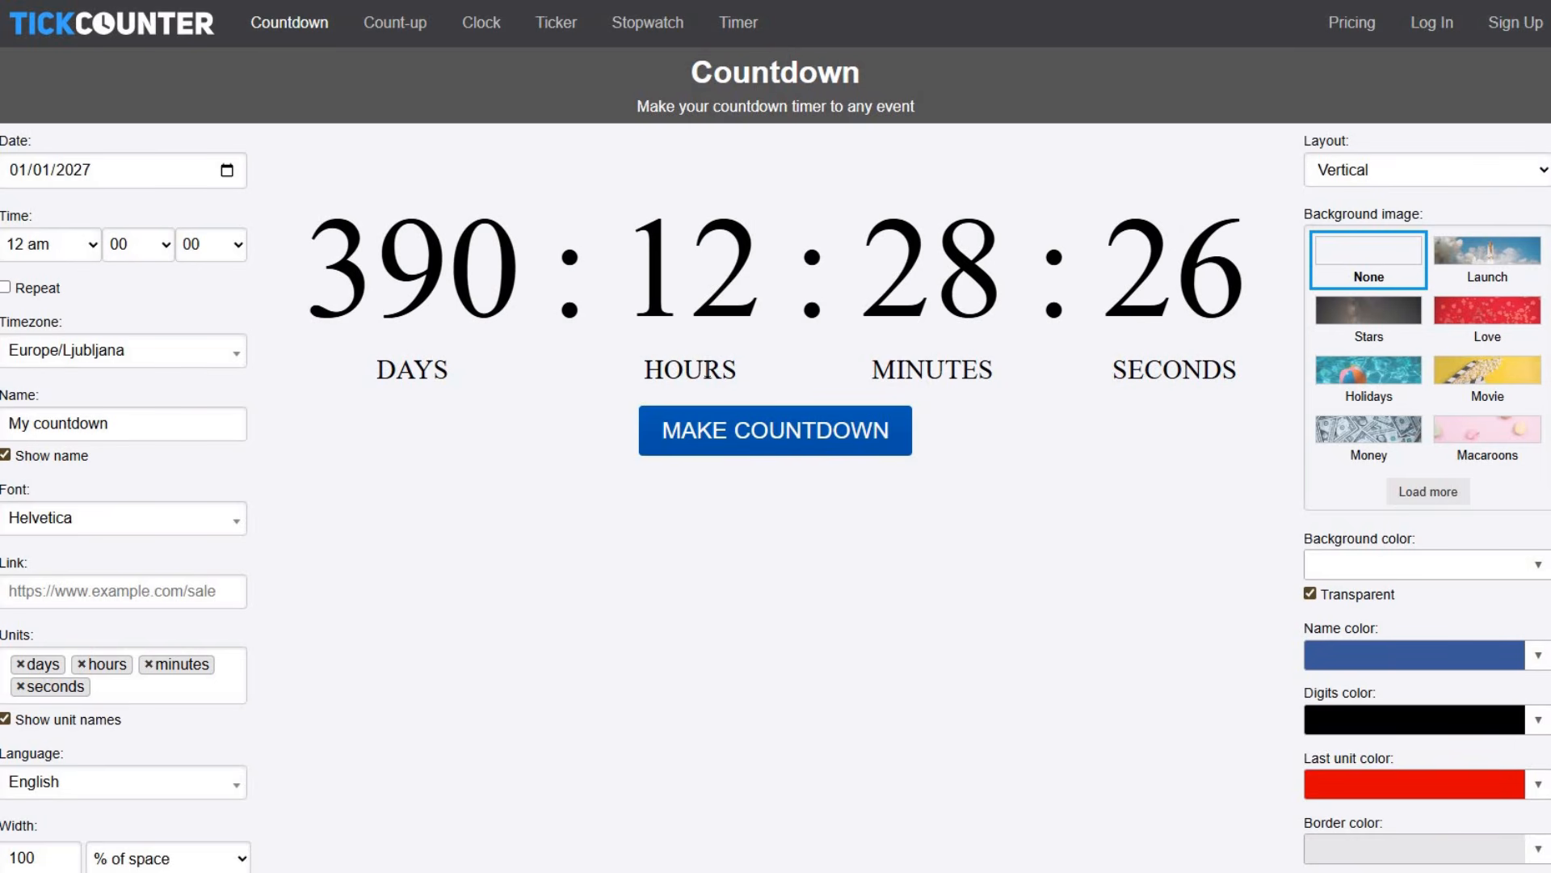
Step: On the TickCounter countdown page, set the countdown date to 26/09/2026
click(48, 169)
click(18, 170)
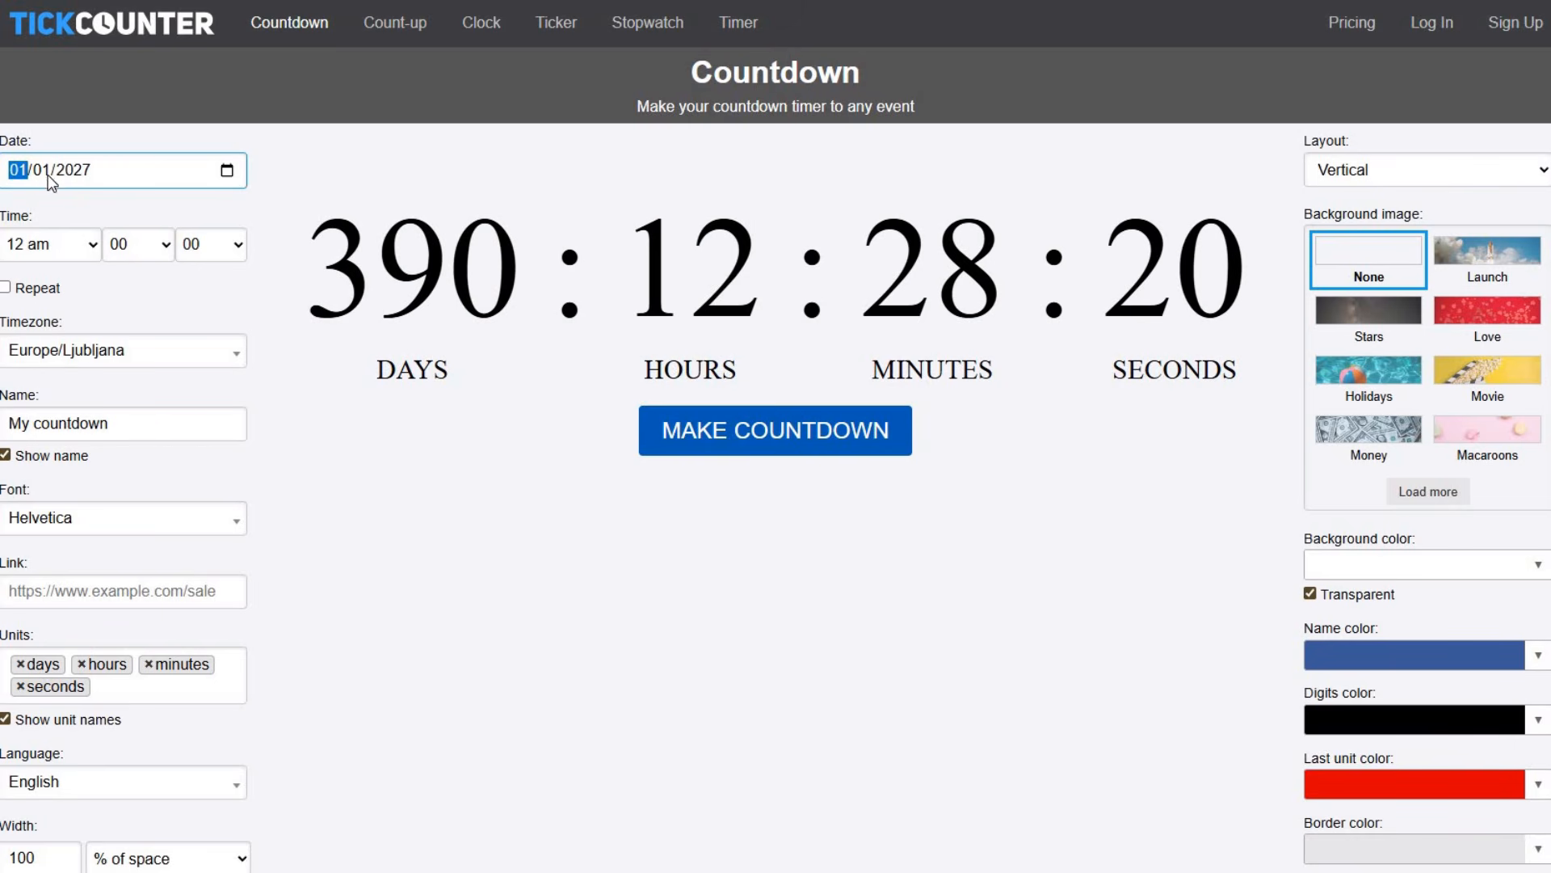
text(26/)
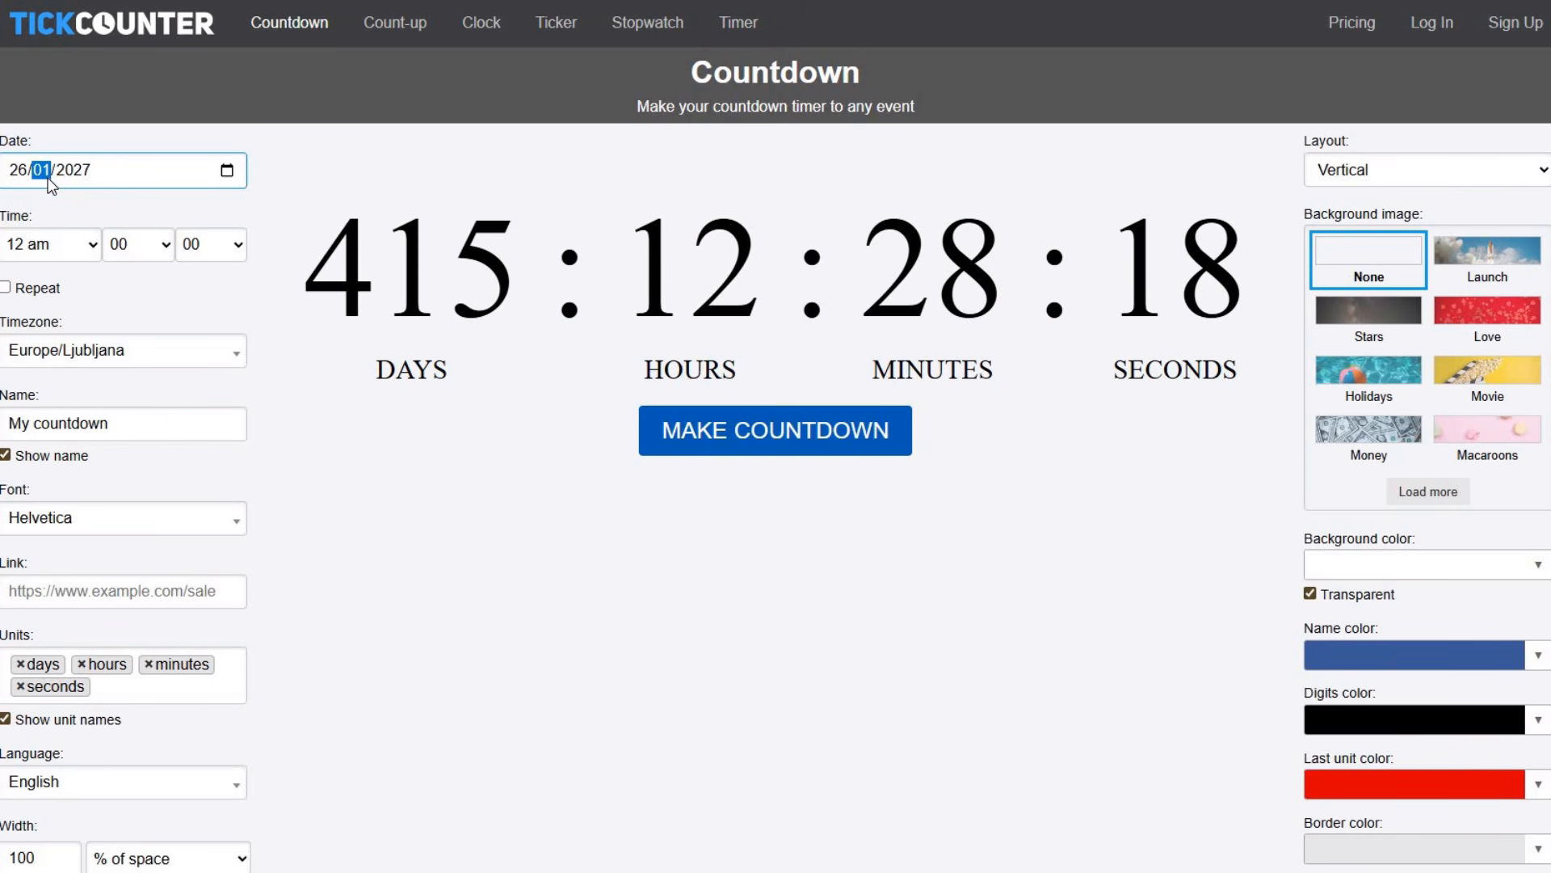
text(09)
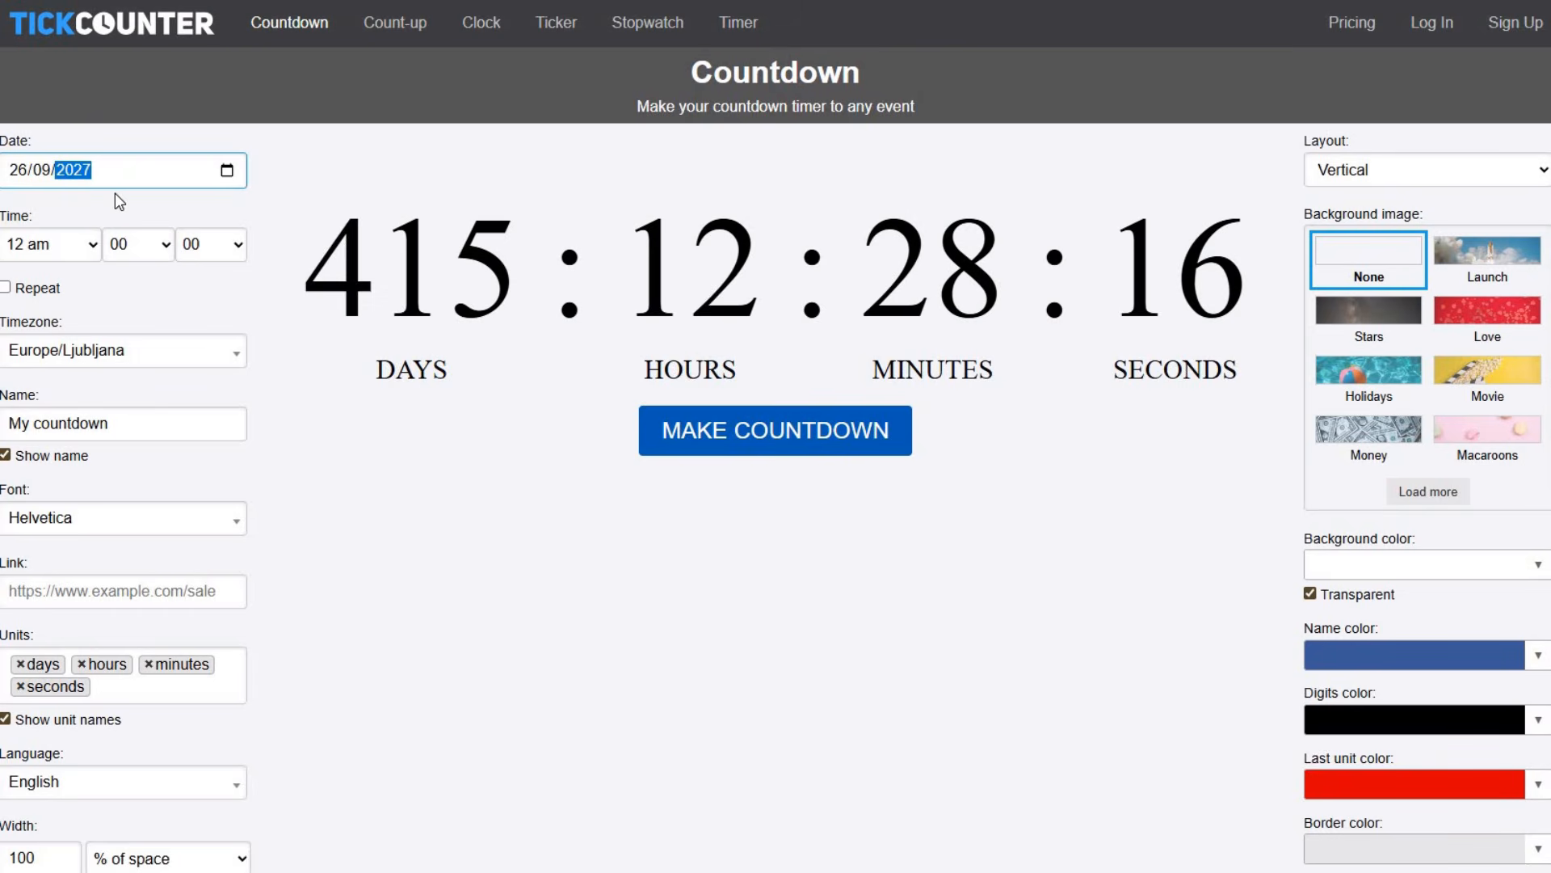
click(296, 225)
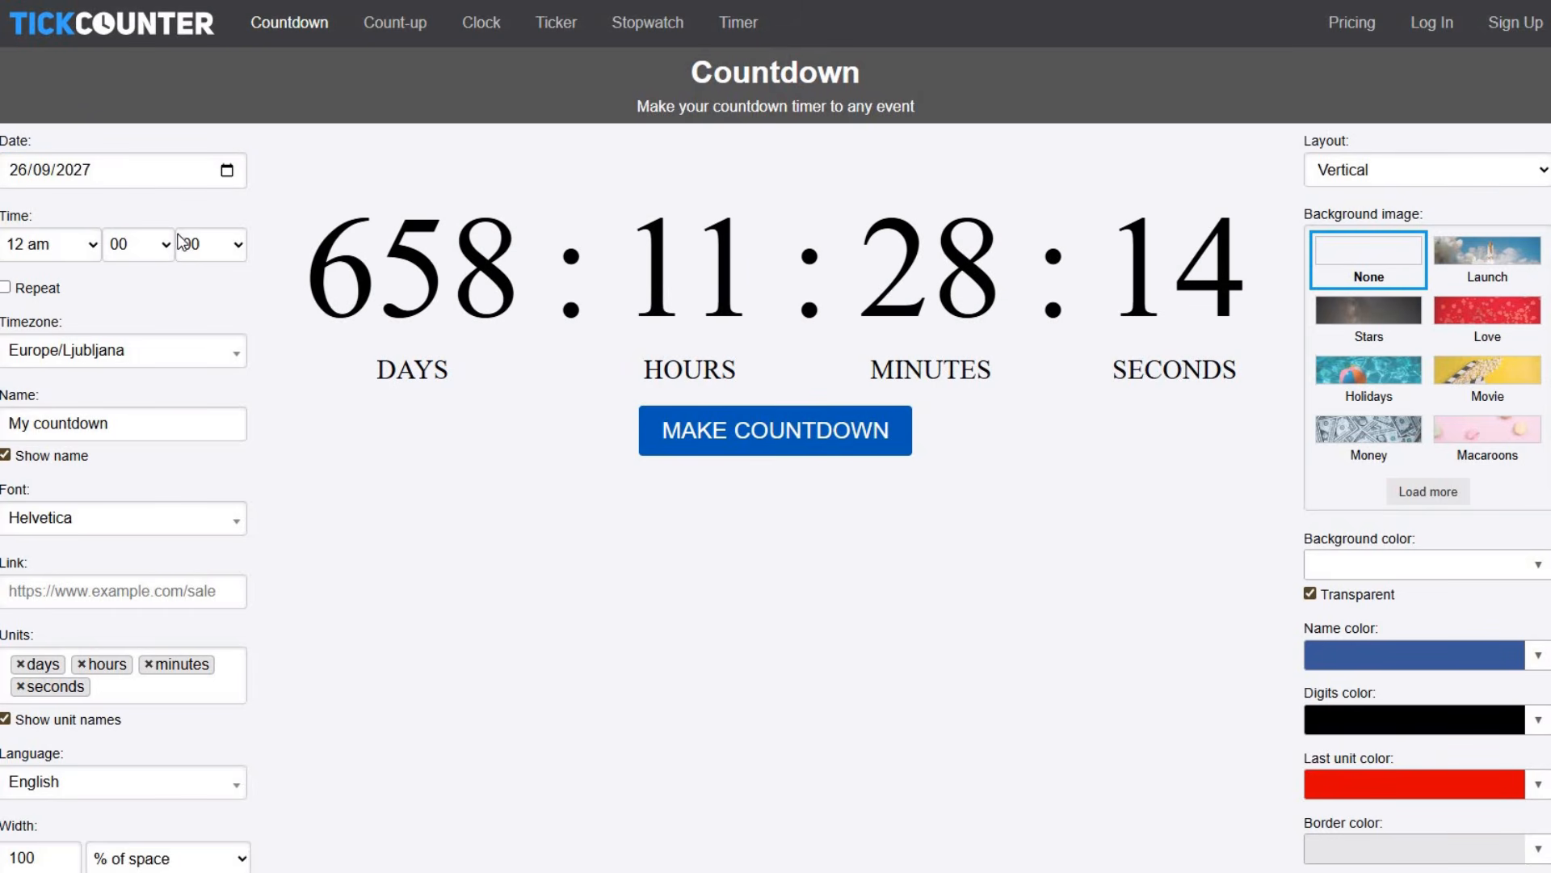
click(89, 171)
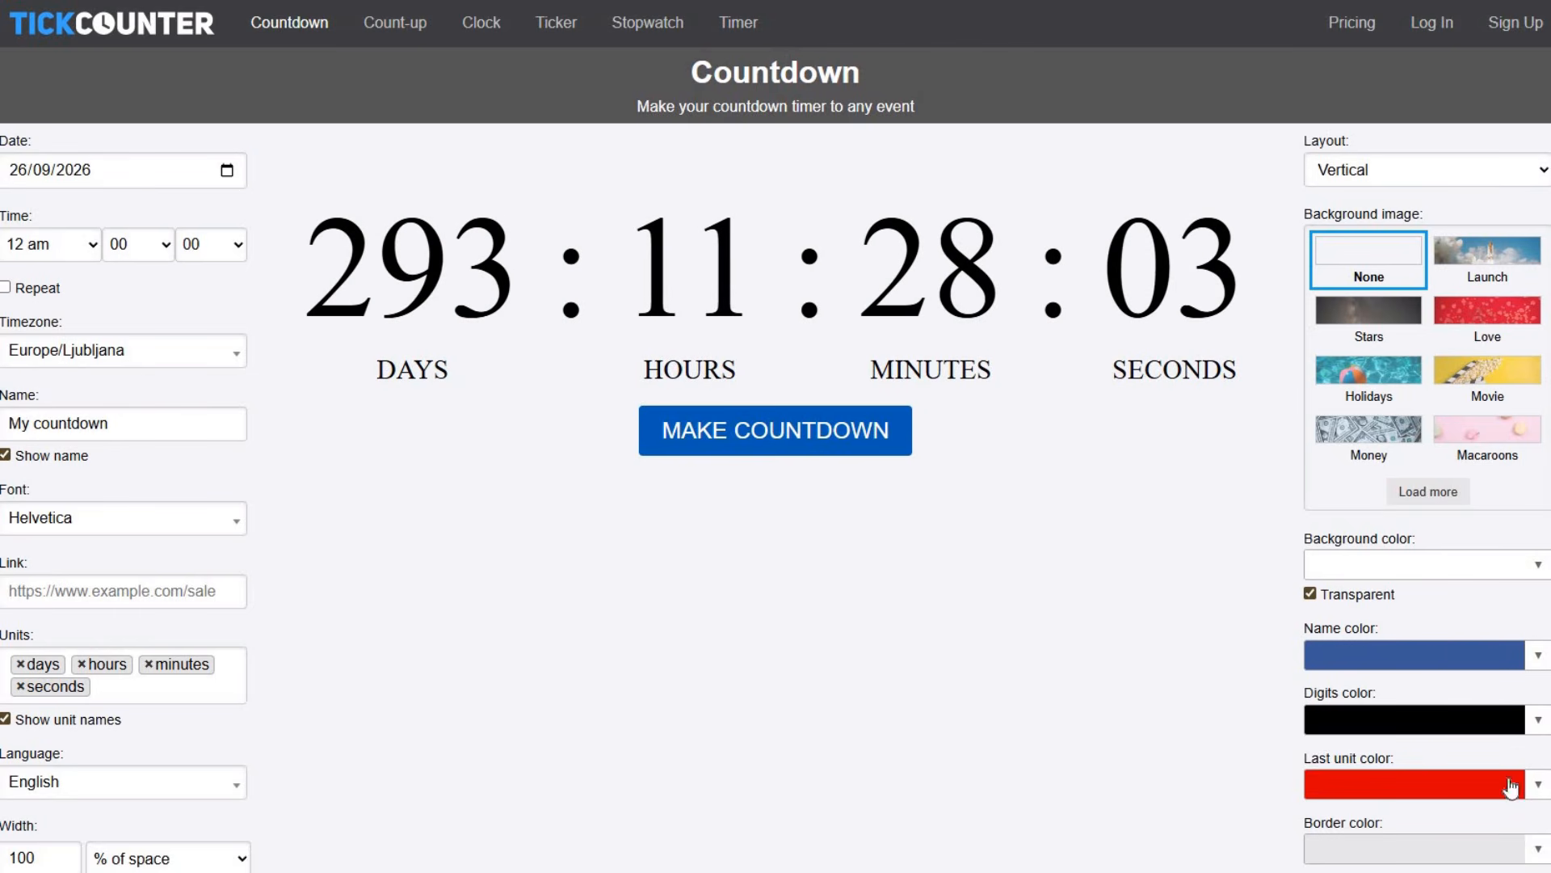
Step: Make the countdown's last unit color black and set its font to Times New Roman
click(153, 550)
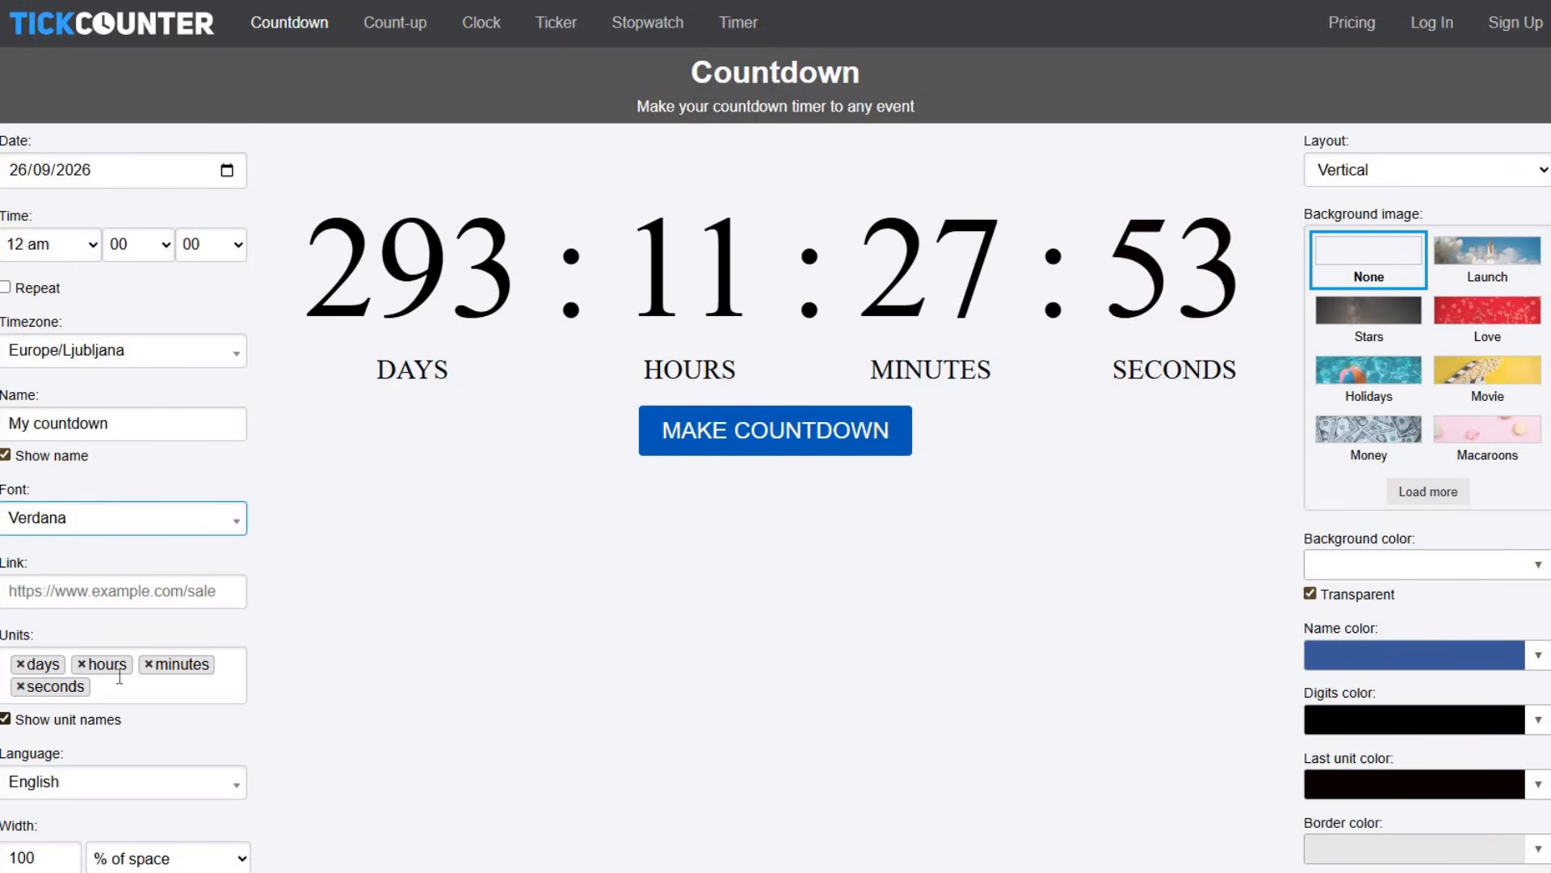
click(154, 524)
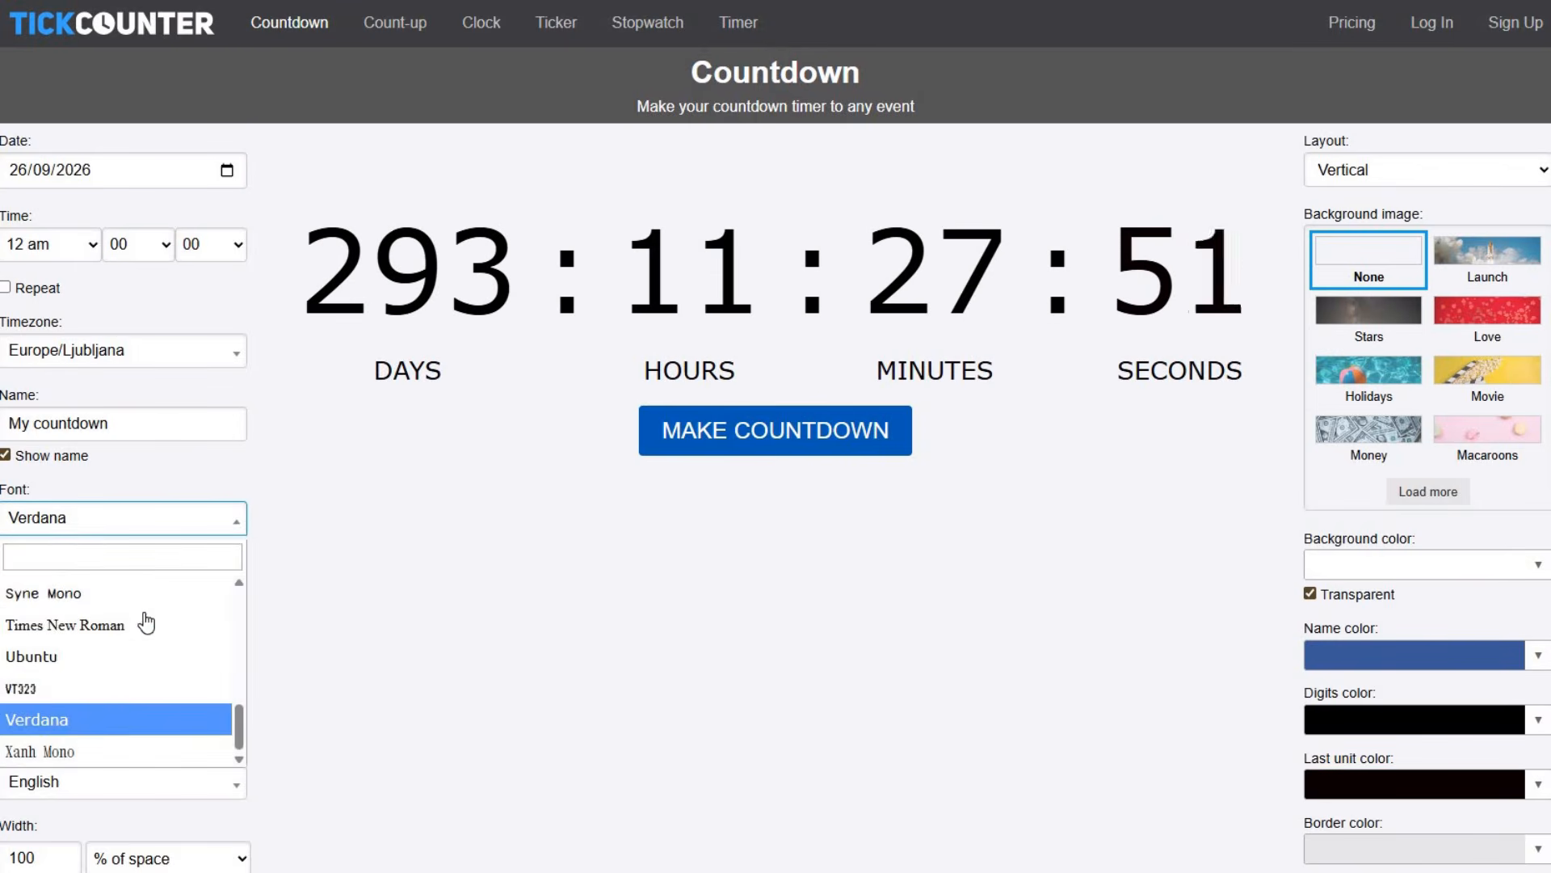
click(146, 623)
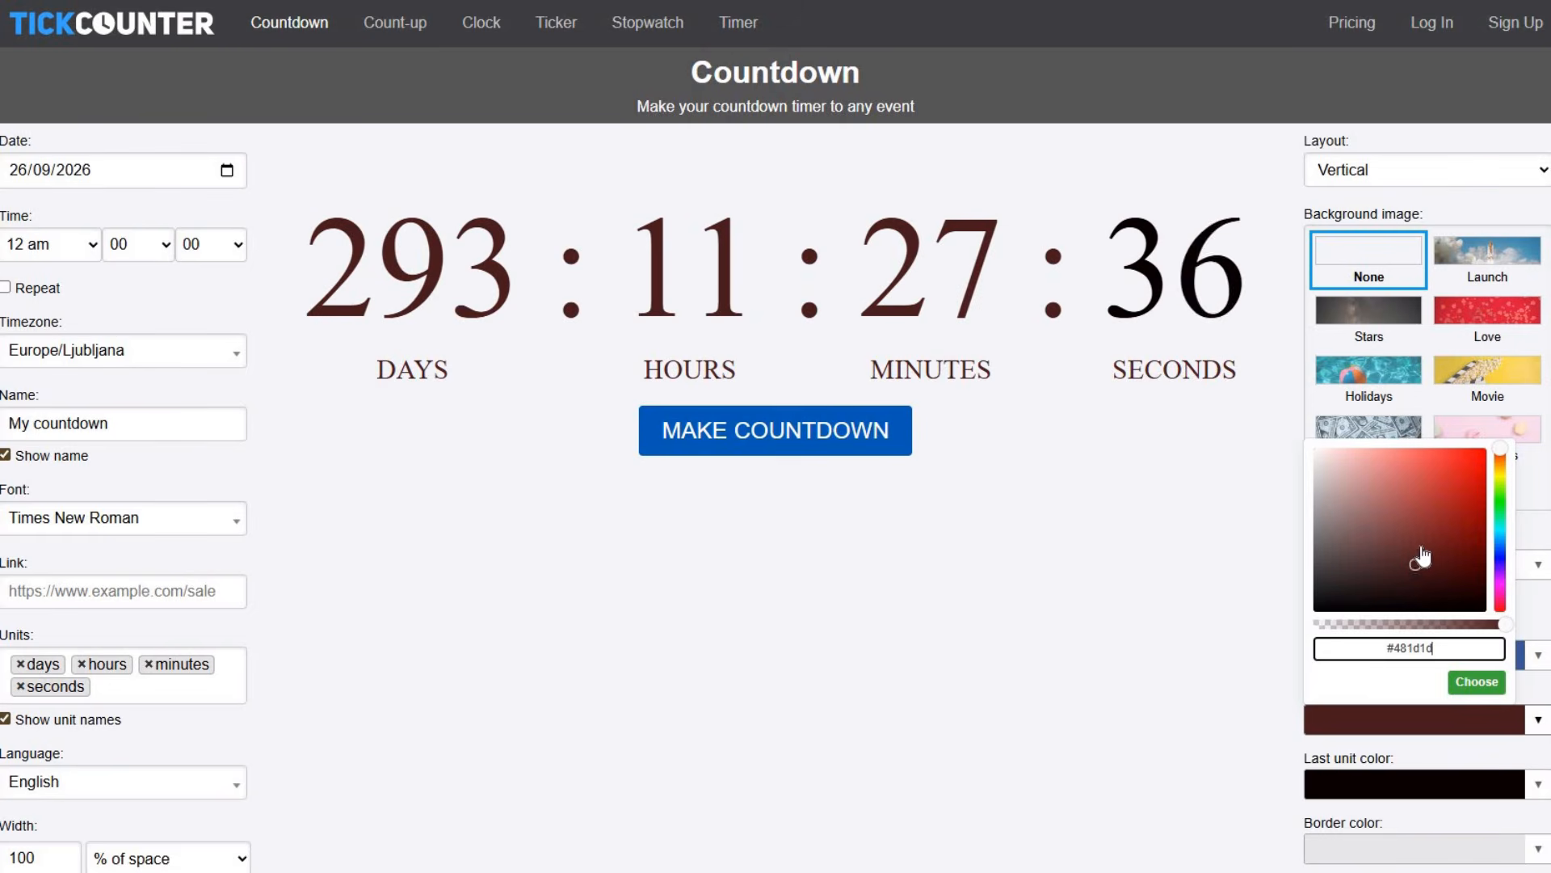
Step: Try dark brown #572626 as the digits color, and return the digits to black
click(1420, 548)
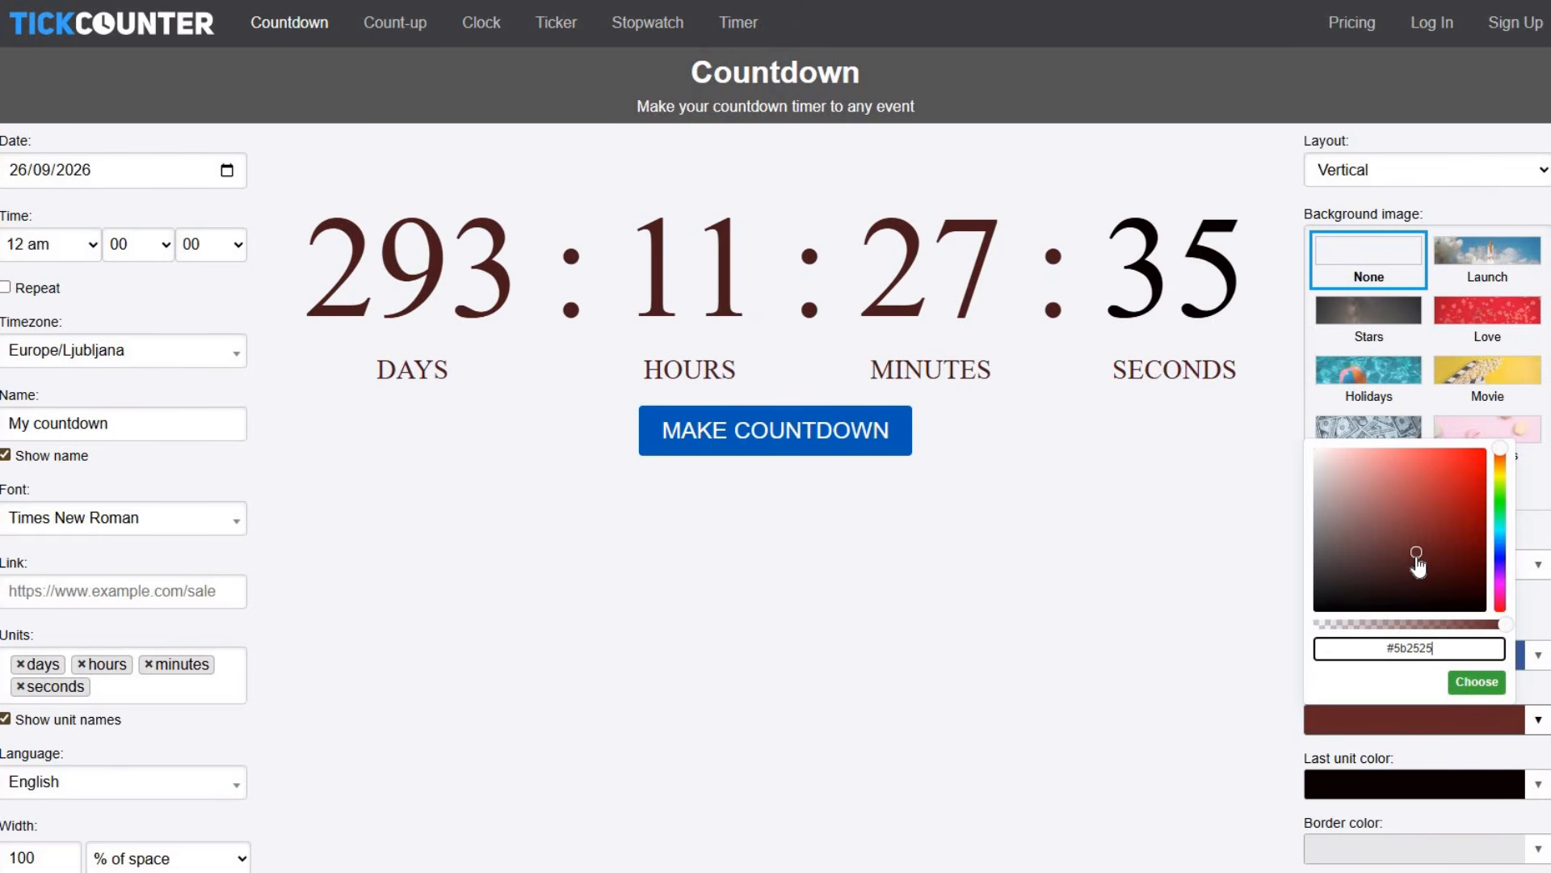
click(1411, 555)
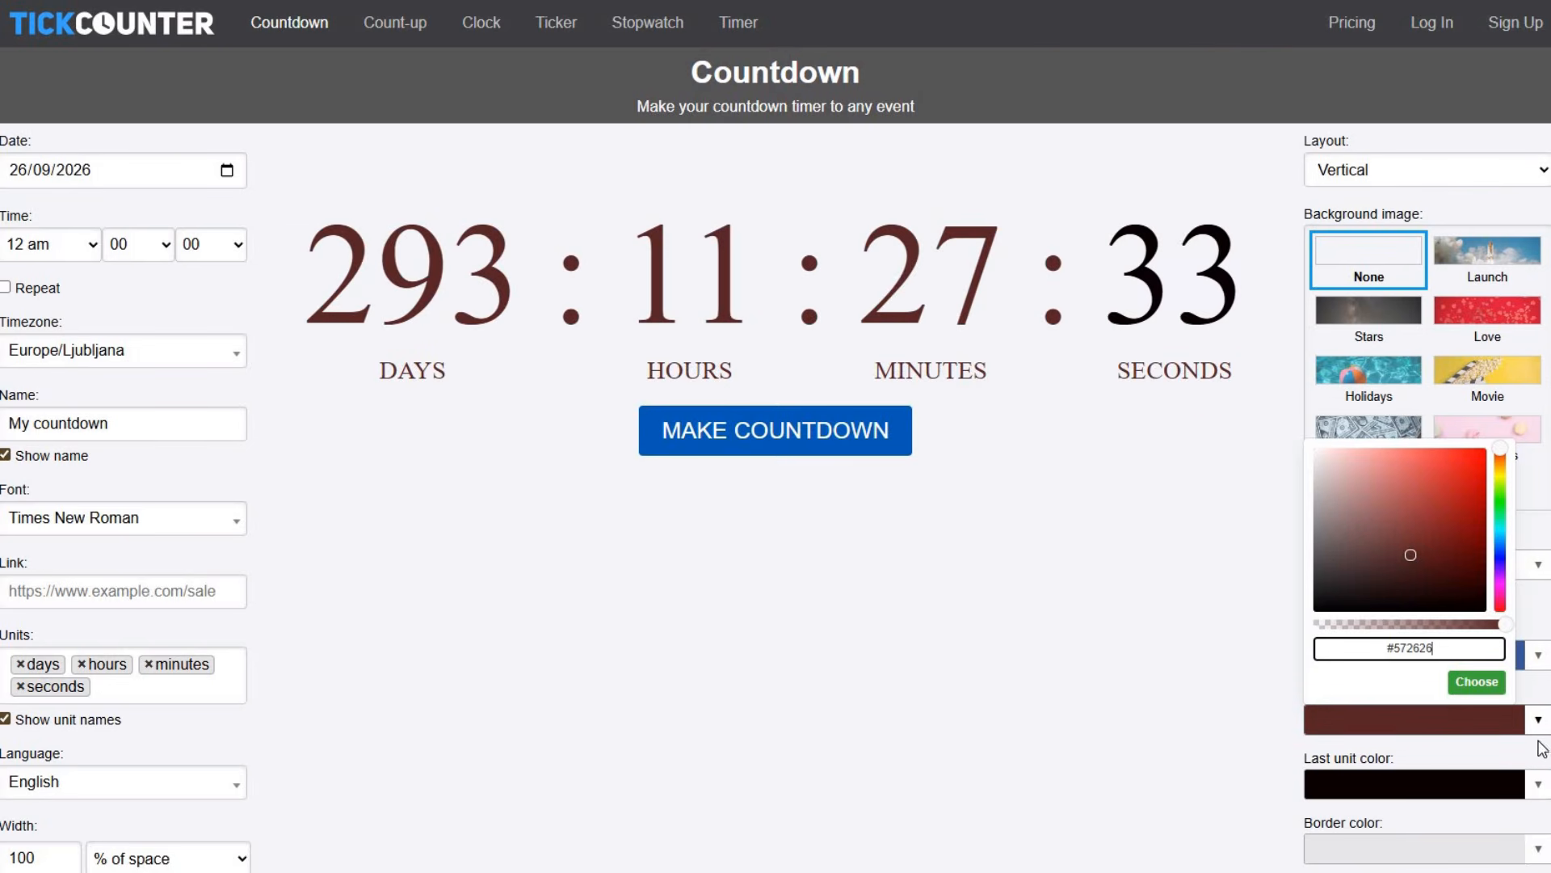
click(1536, 788)
click(1502, 572)
click(1540, 721)
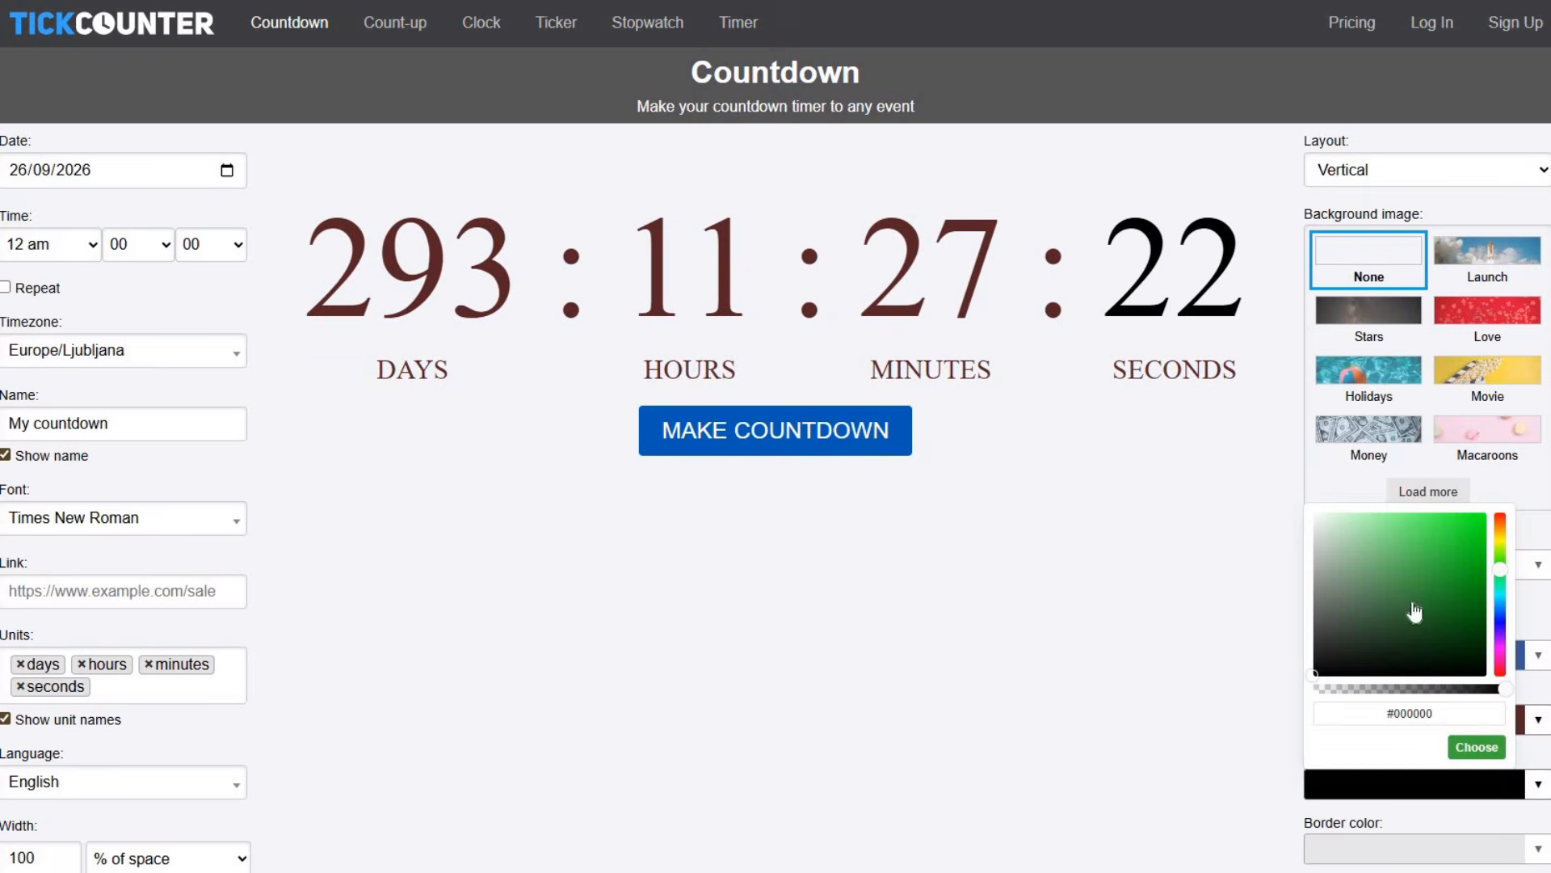
click(1367, 611)
Step: Make the countdown and copy its share link
click(750, 435)
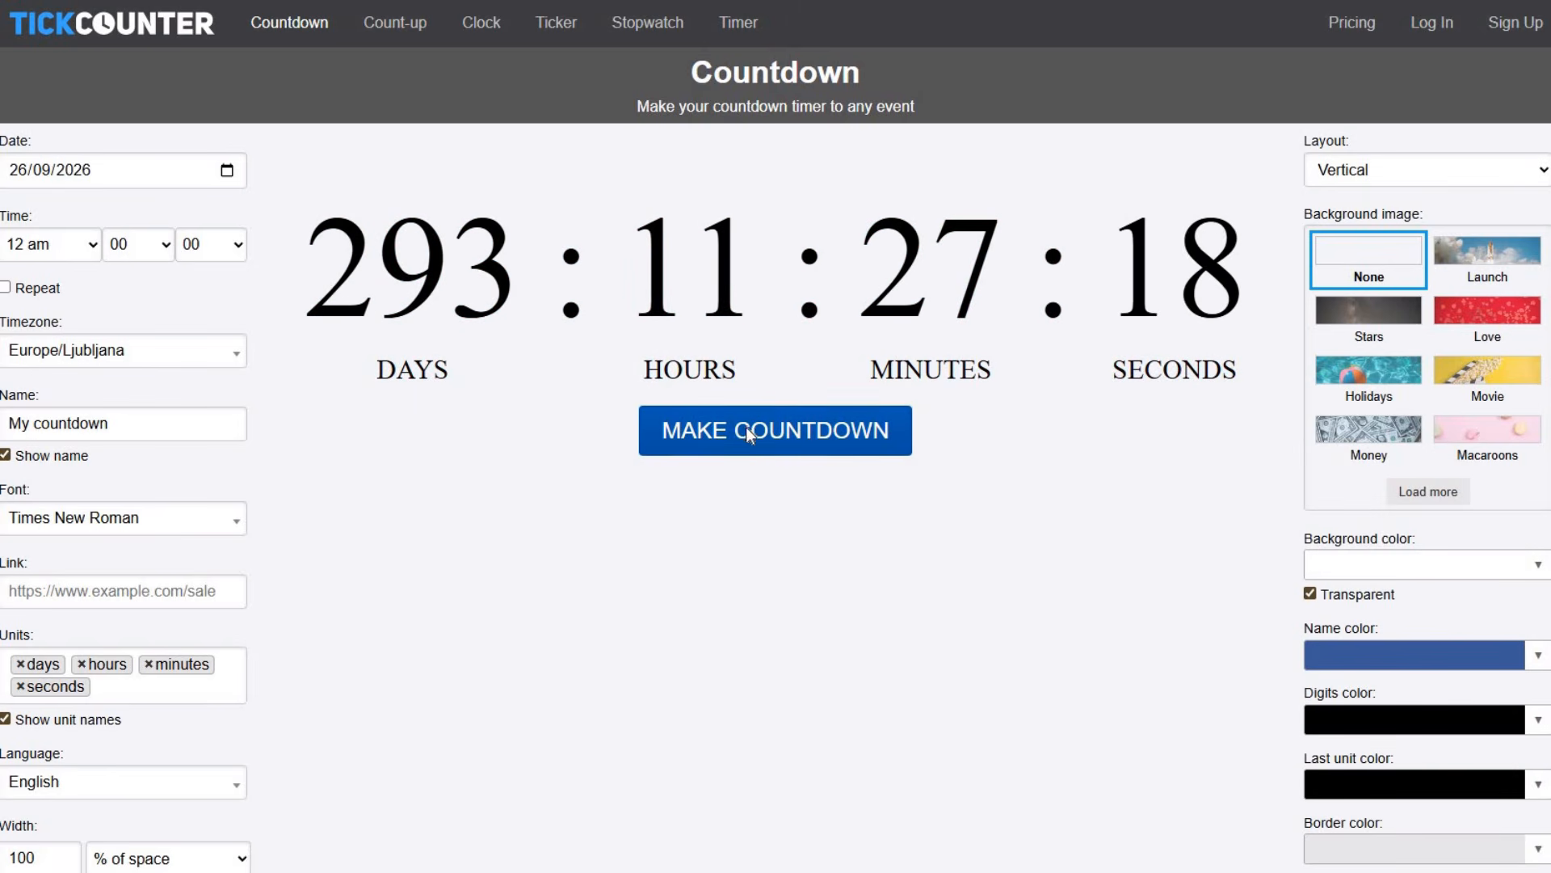
click(745, 427)
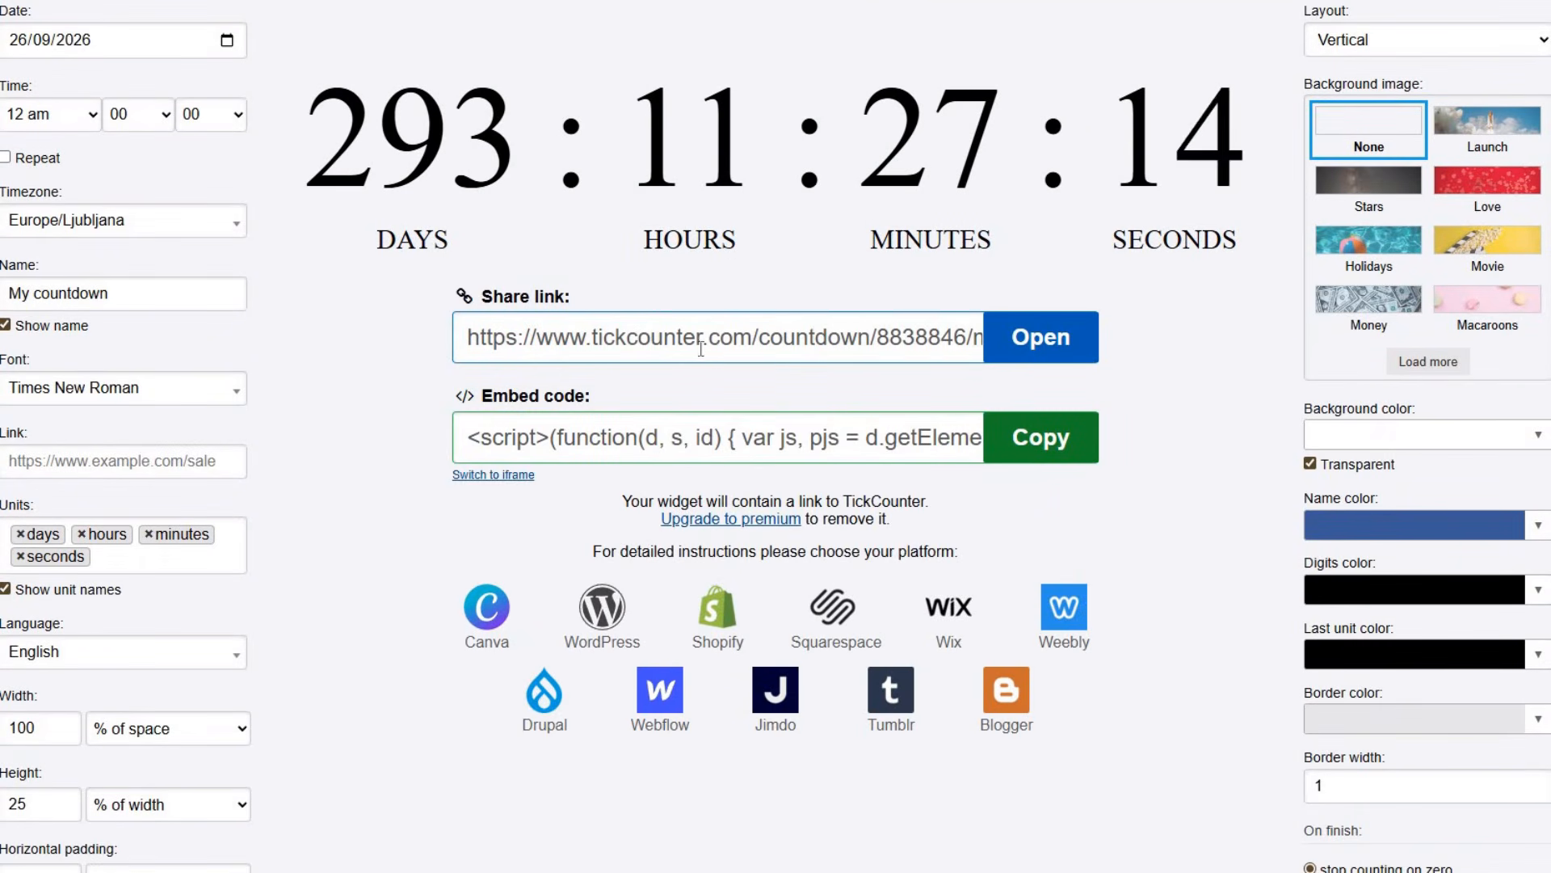
click(903, 340)
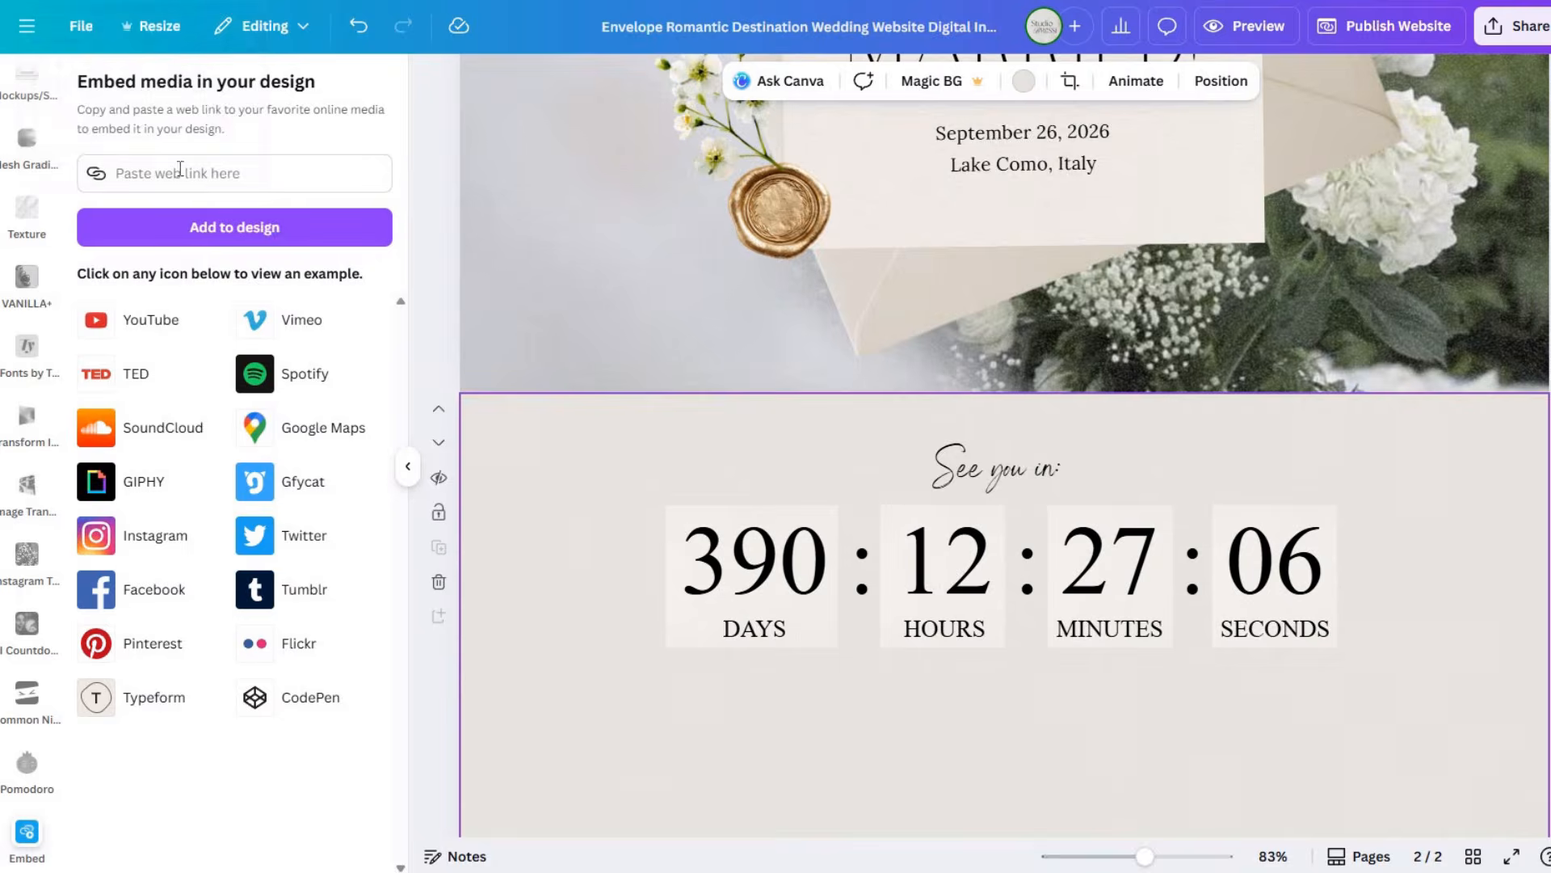
click(205, 174)
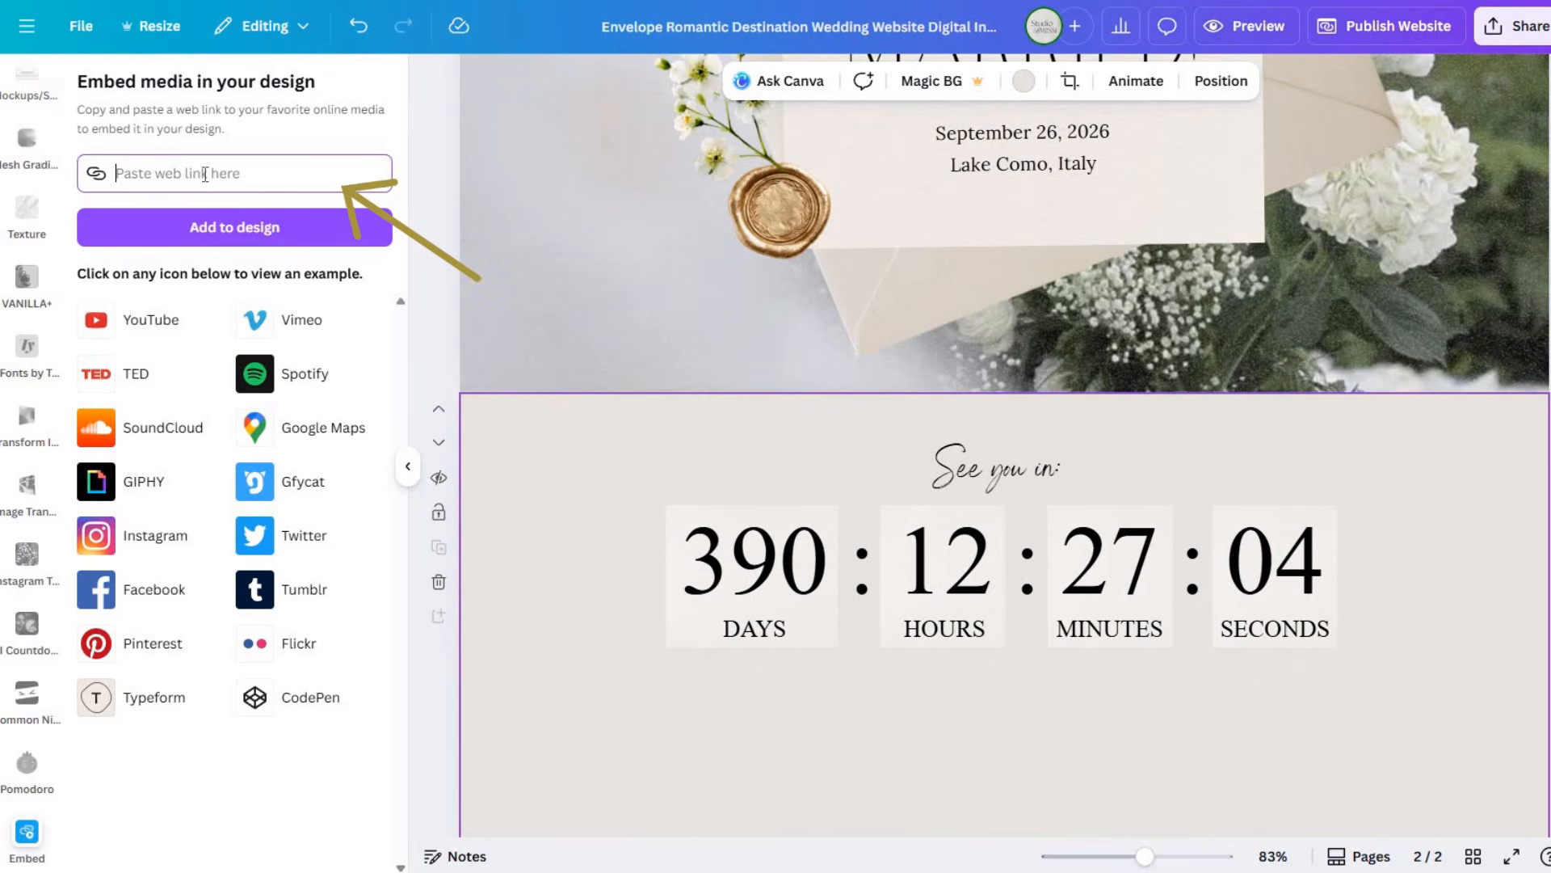
text(https://www.tickcounter.com/countdown/8838846/my-countdown)
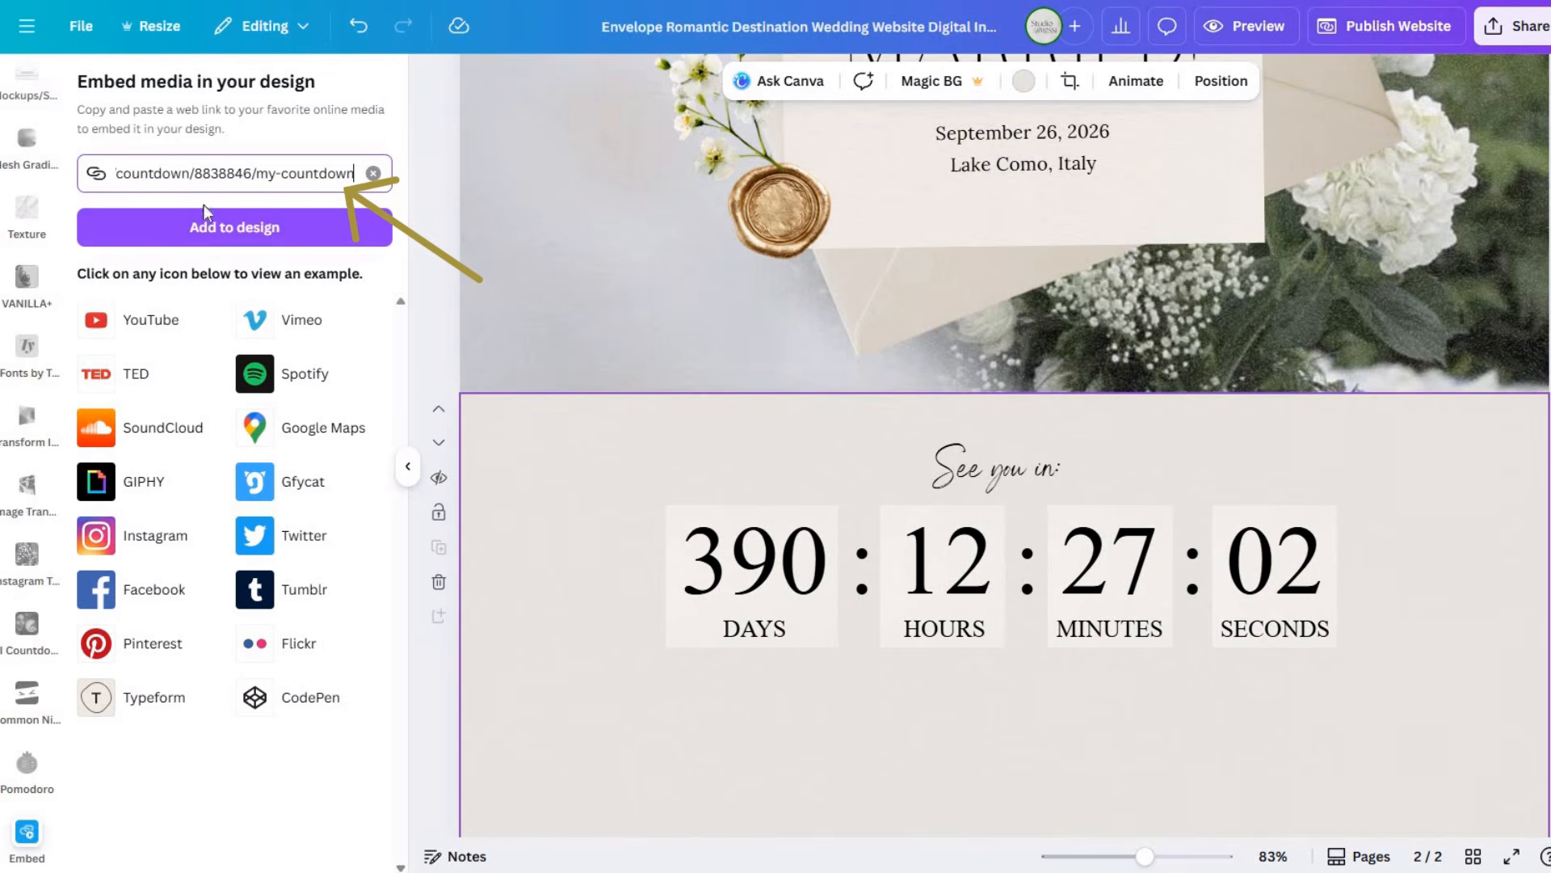
click(202, 228)
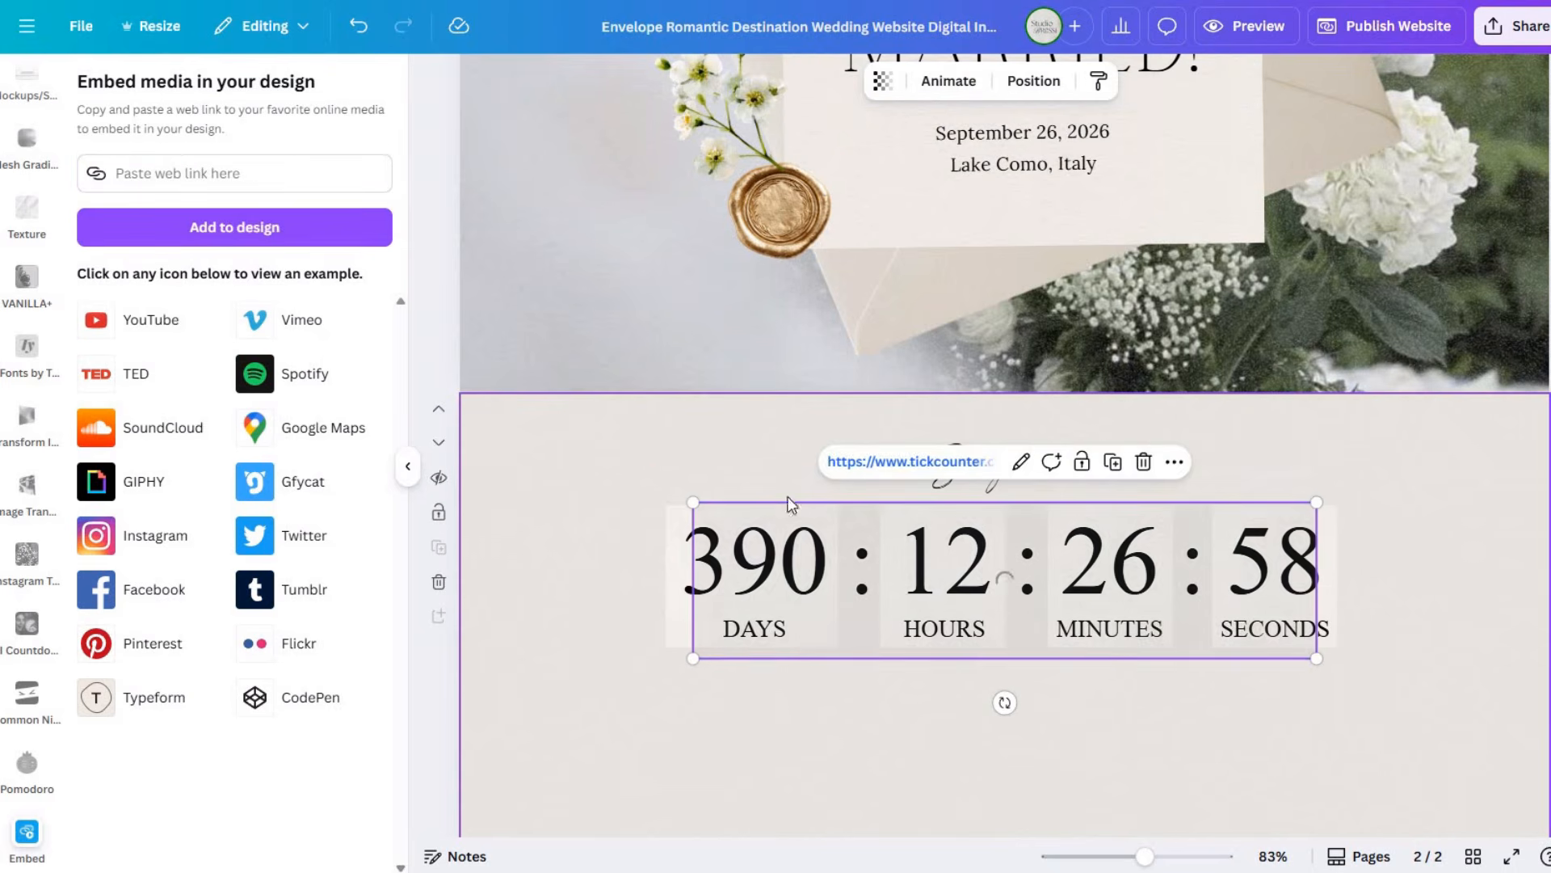
Step: Move the new countdown below the old one and delete the old countdown
scroll(880, 436, down, 2)
drag(879, 410, 870, 593)
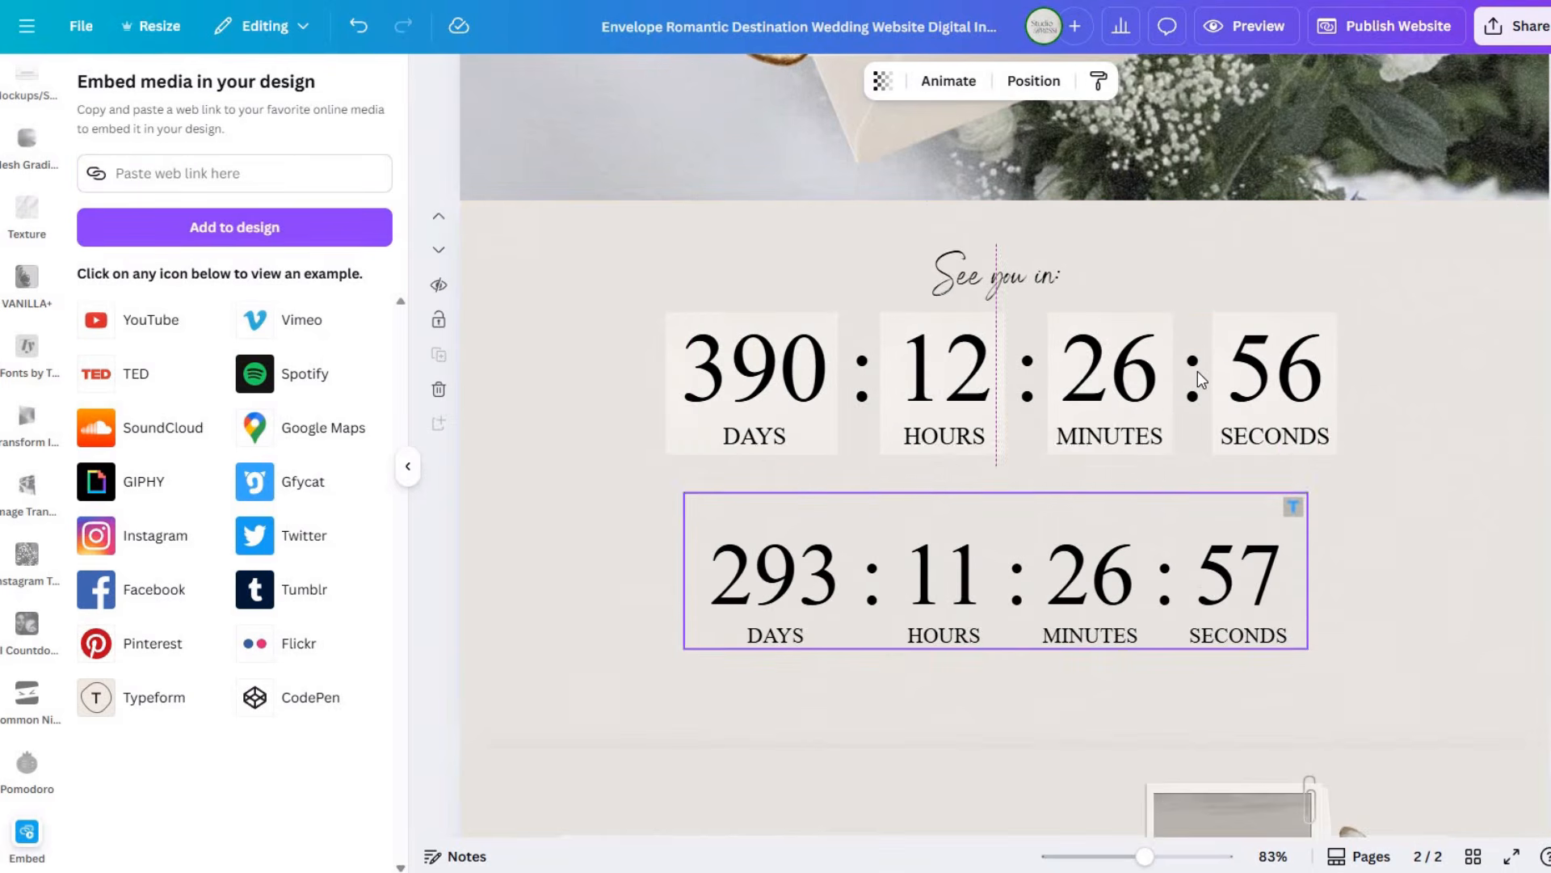
click(1166, 289)
click(1142, 235)
Step: Enlarge the new countdown and center it horizontally on the page
mouse_move(1139, 594)
mouse_down()
mouse_move(1121, 592)
mouse_move(1148, 585)
mouse_up()
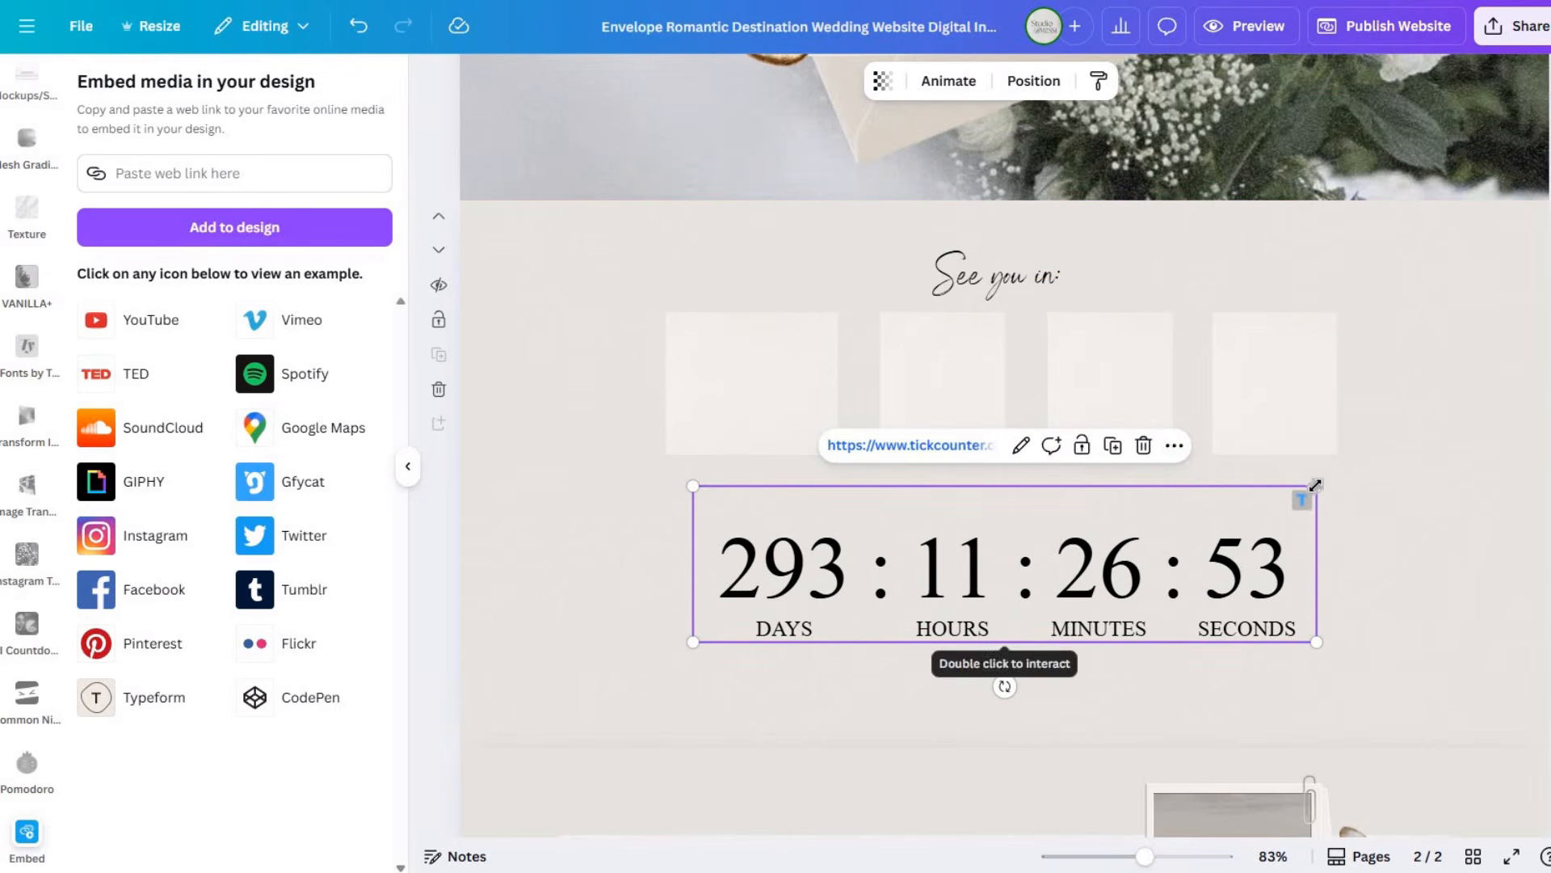
drag(1403, 424, 1423, 415)
drag(1332, 575, 1193, 606)
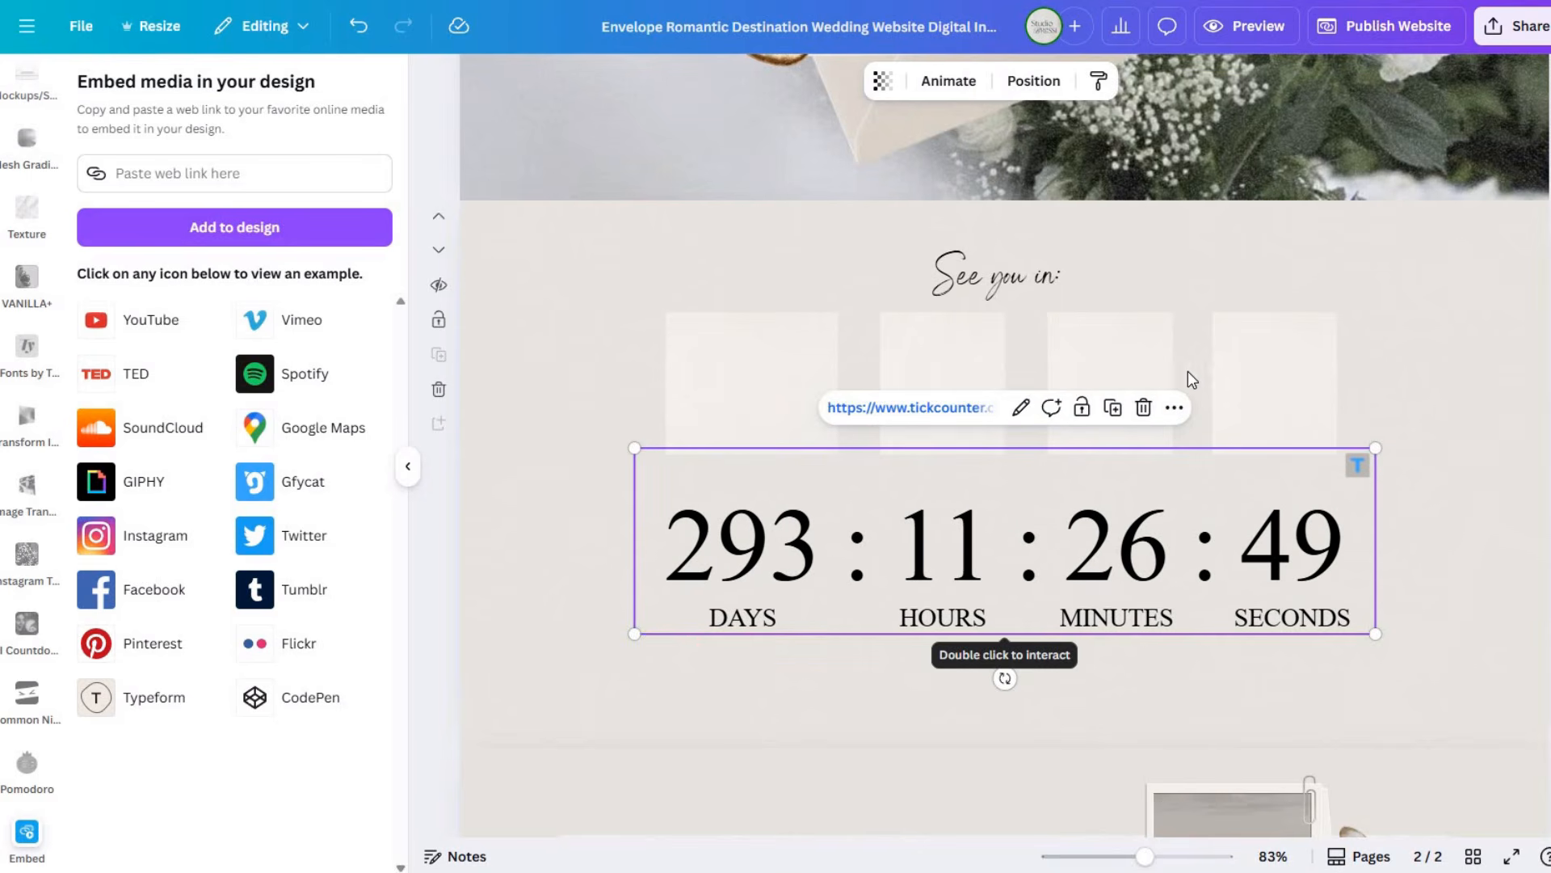
Step: With the countdown over the pale boxes, duplicate the seconds box behind the other units and widen the days box to fit its number
click(1256, 368)
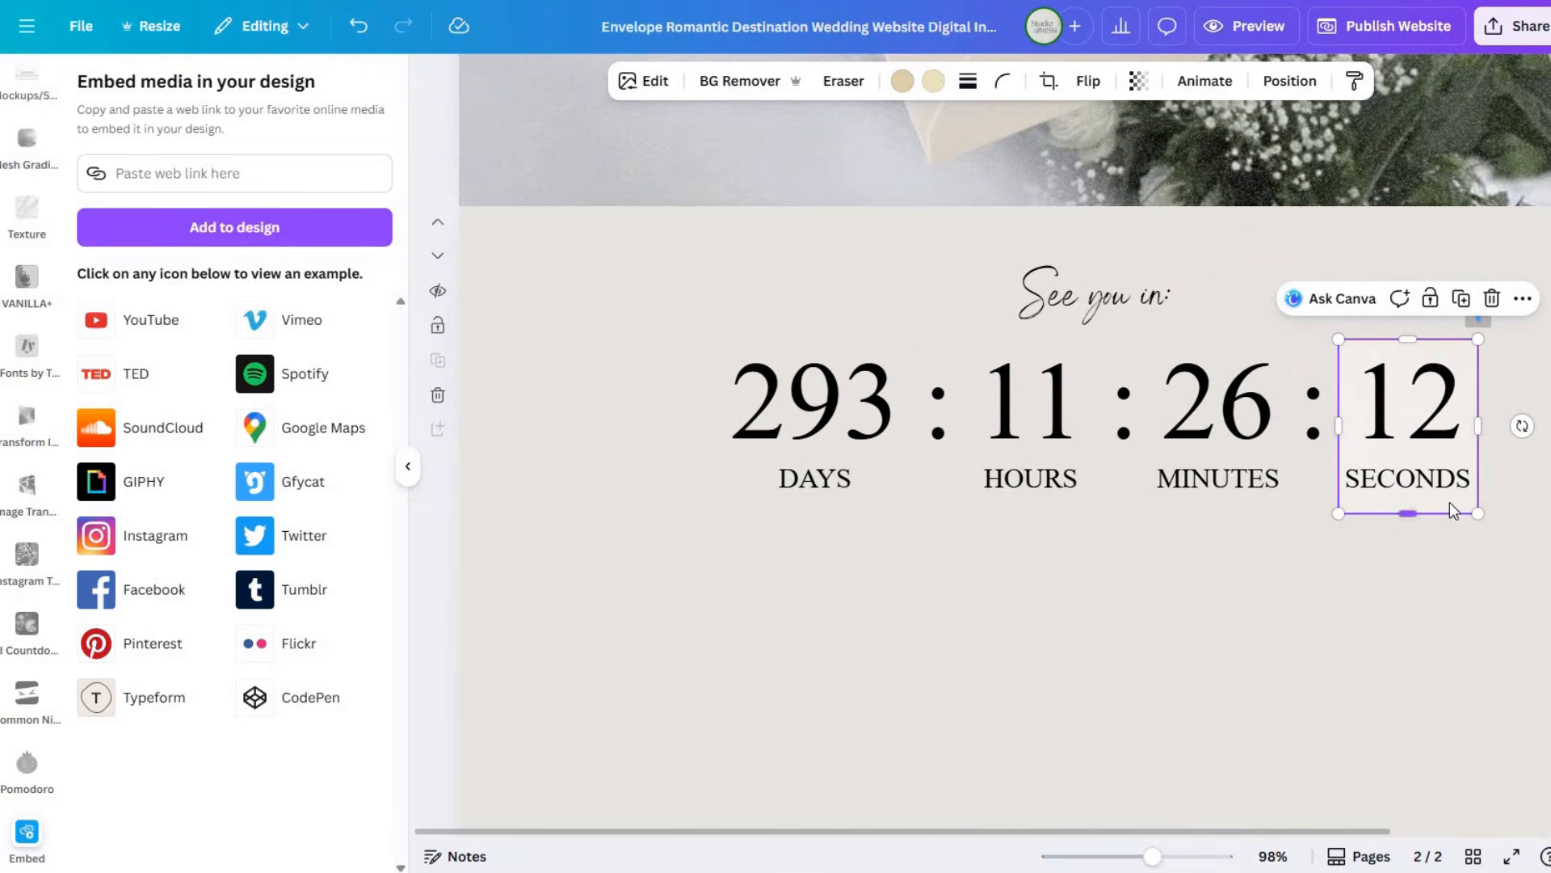
alt+drag(1451, 508, 1075, 521)
alt+drag(959, 506, 768, 506)
drag(734, 426, 711, 426)
click(1505, 331)
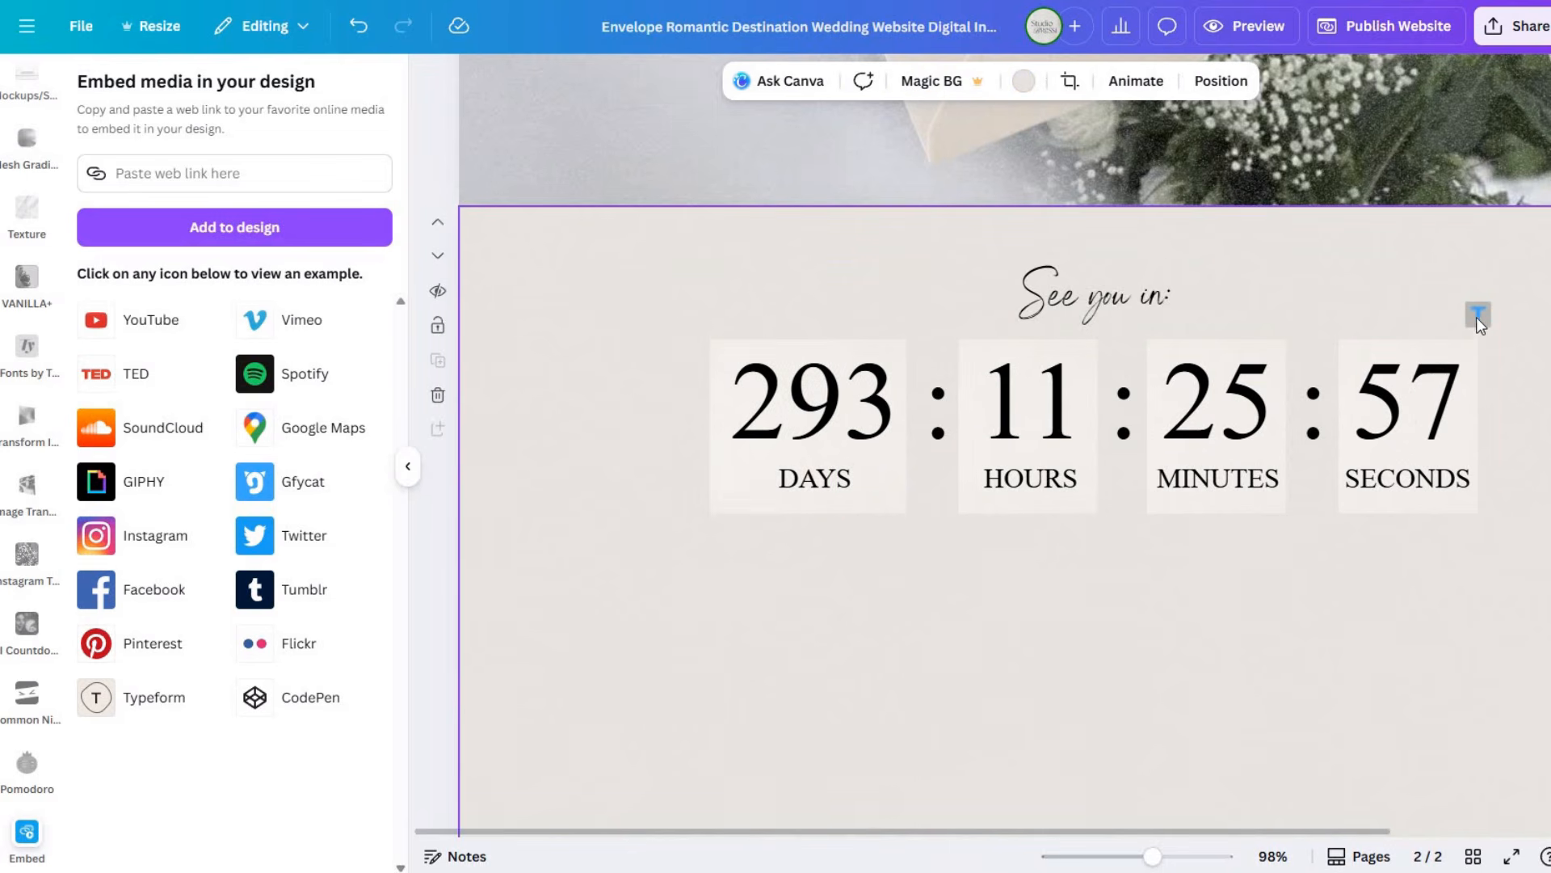
Step: Add a square shape and fill it with the page's background color sampled from an empty area of the section
click(1476, 316)
key(r)
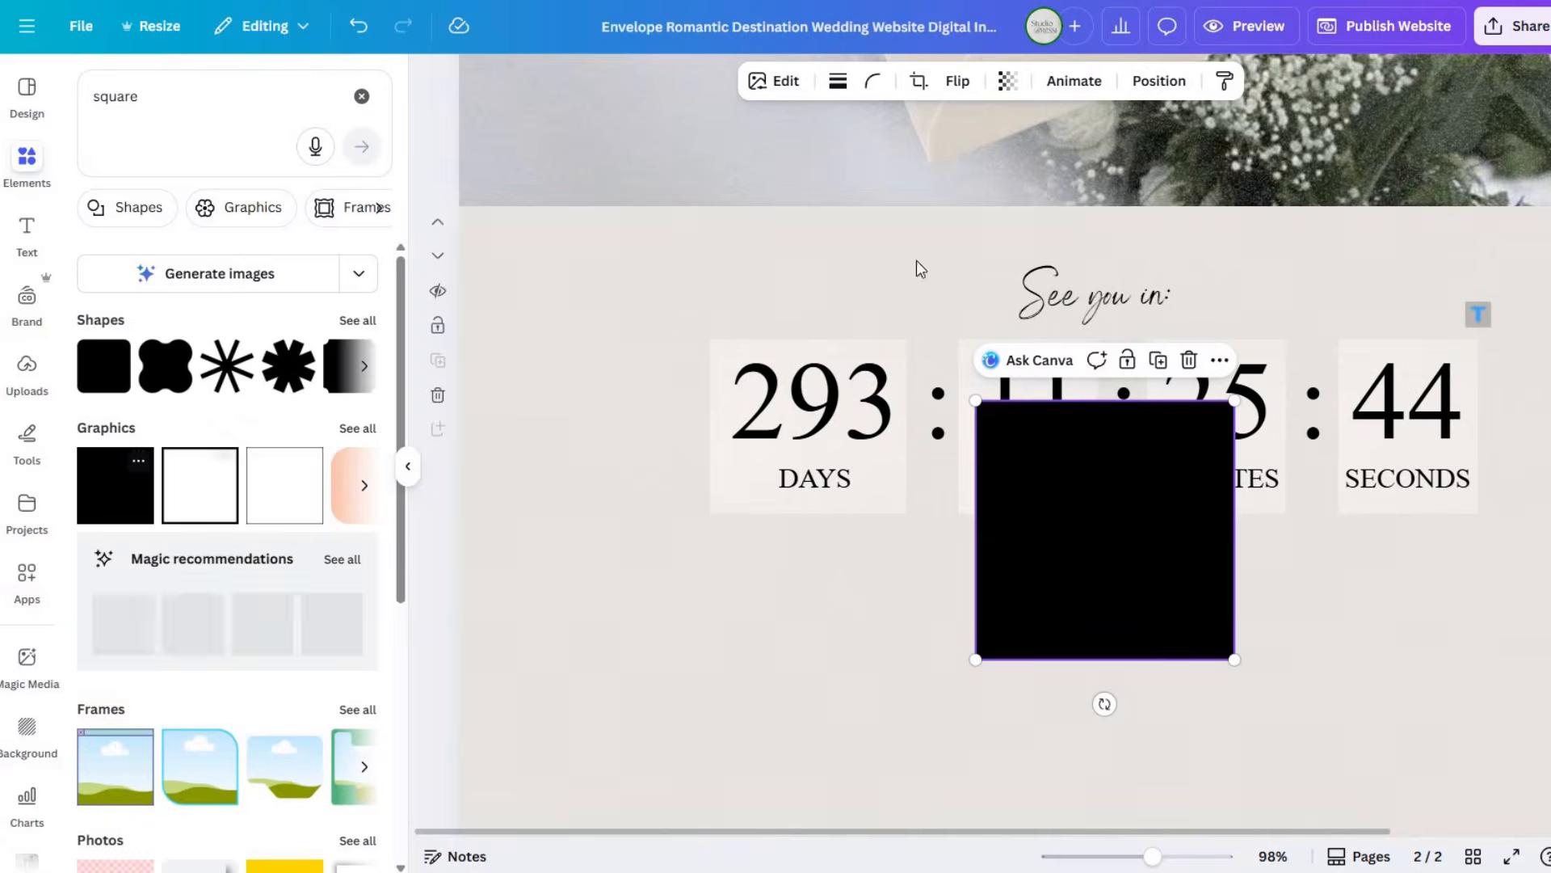
click(801, 84)
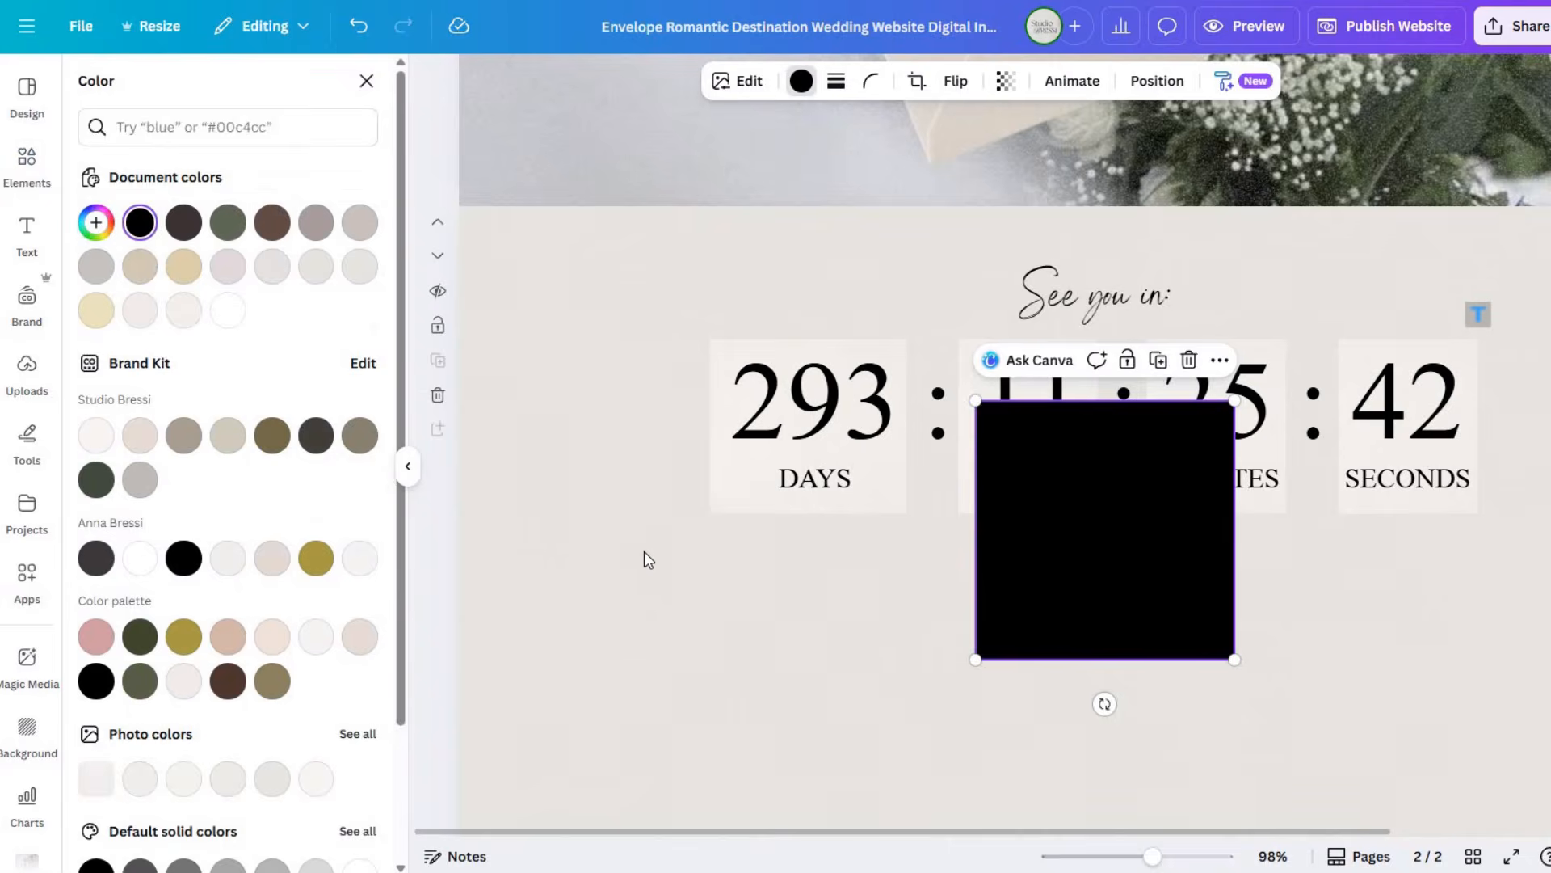
click(97, 222)
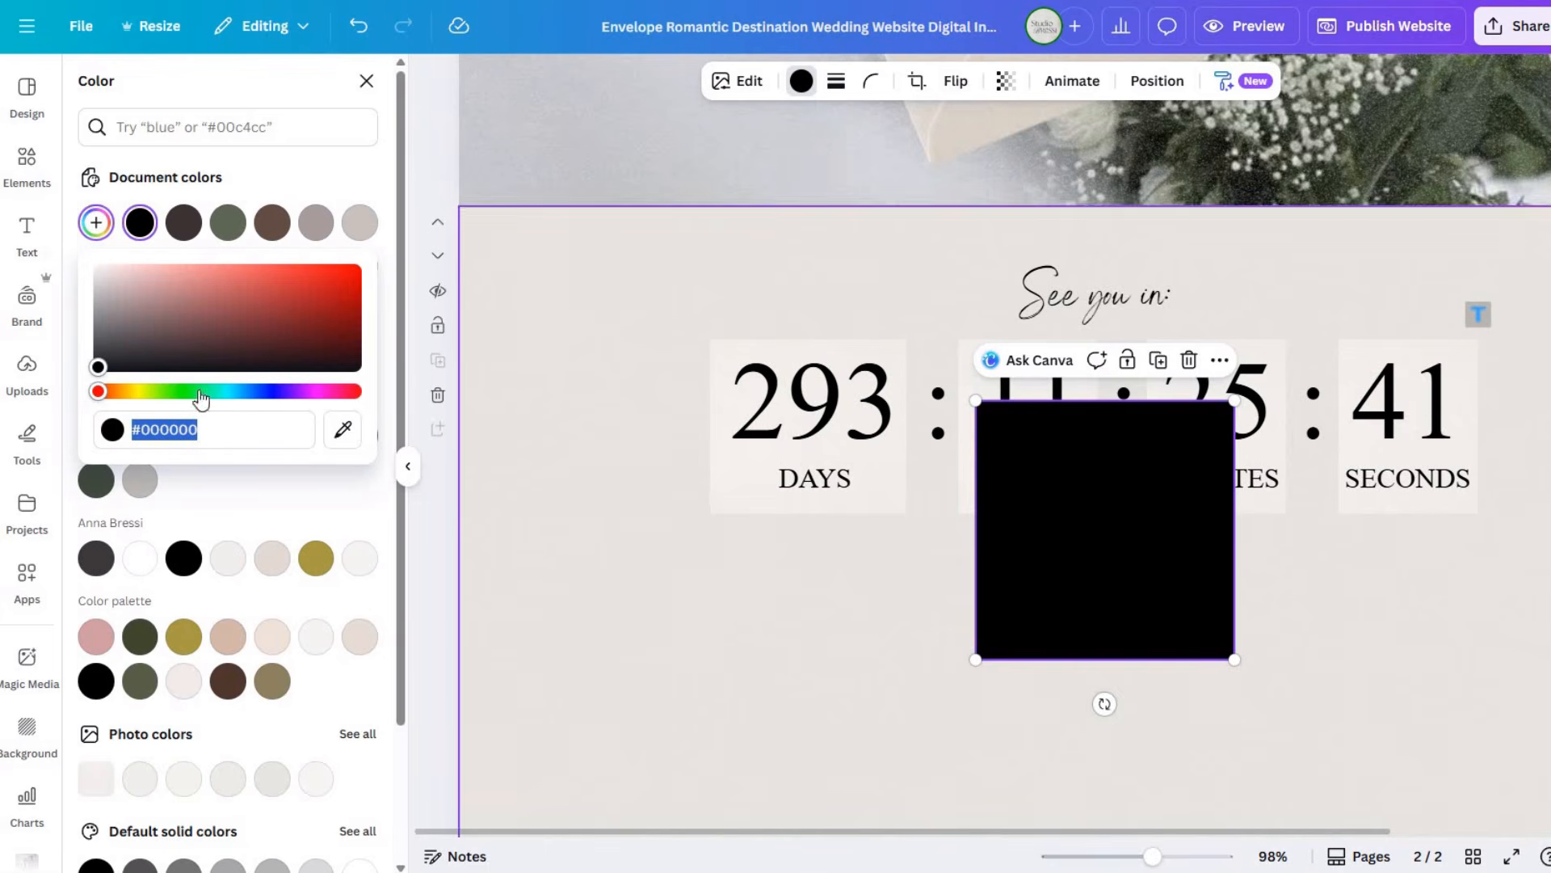
click(344, 433)
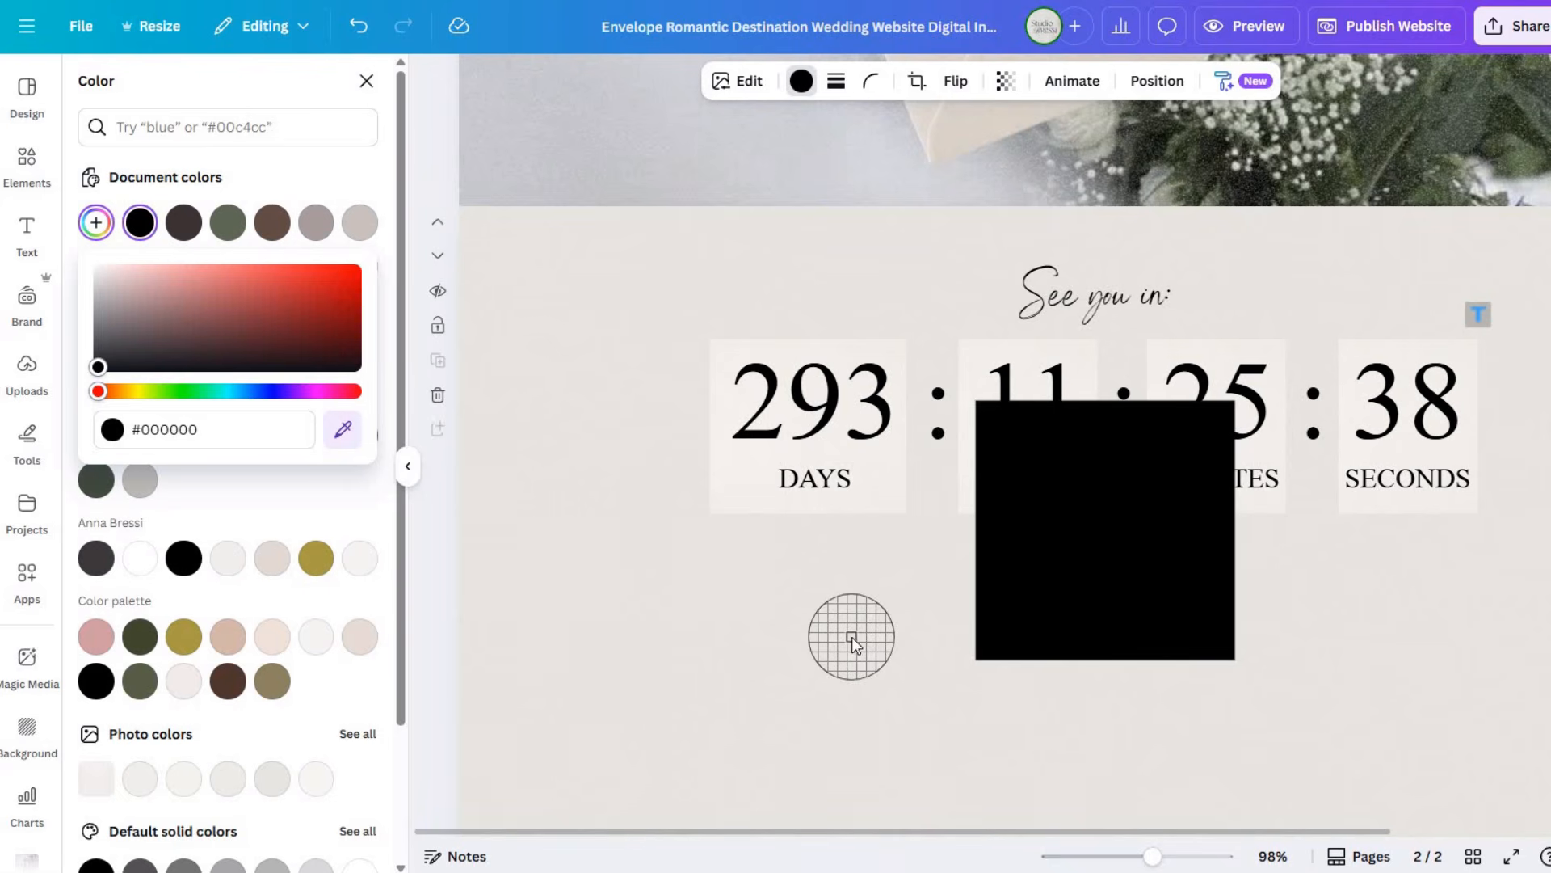
click(851, 637)
Step: Shrink the background-colored square and place it over the TickCounter logo at the countdown's upper right corner
drag(977, 658, 1493, 372)
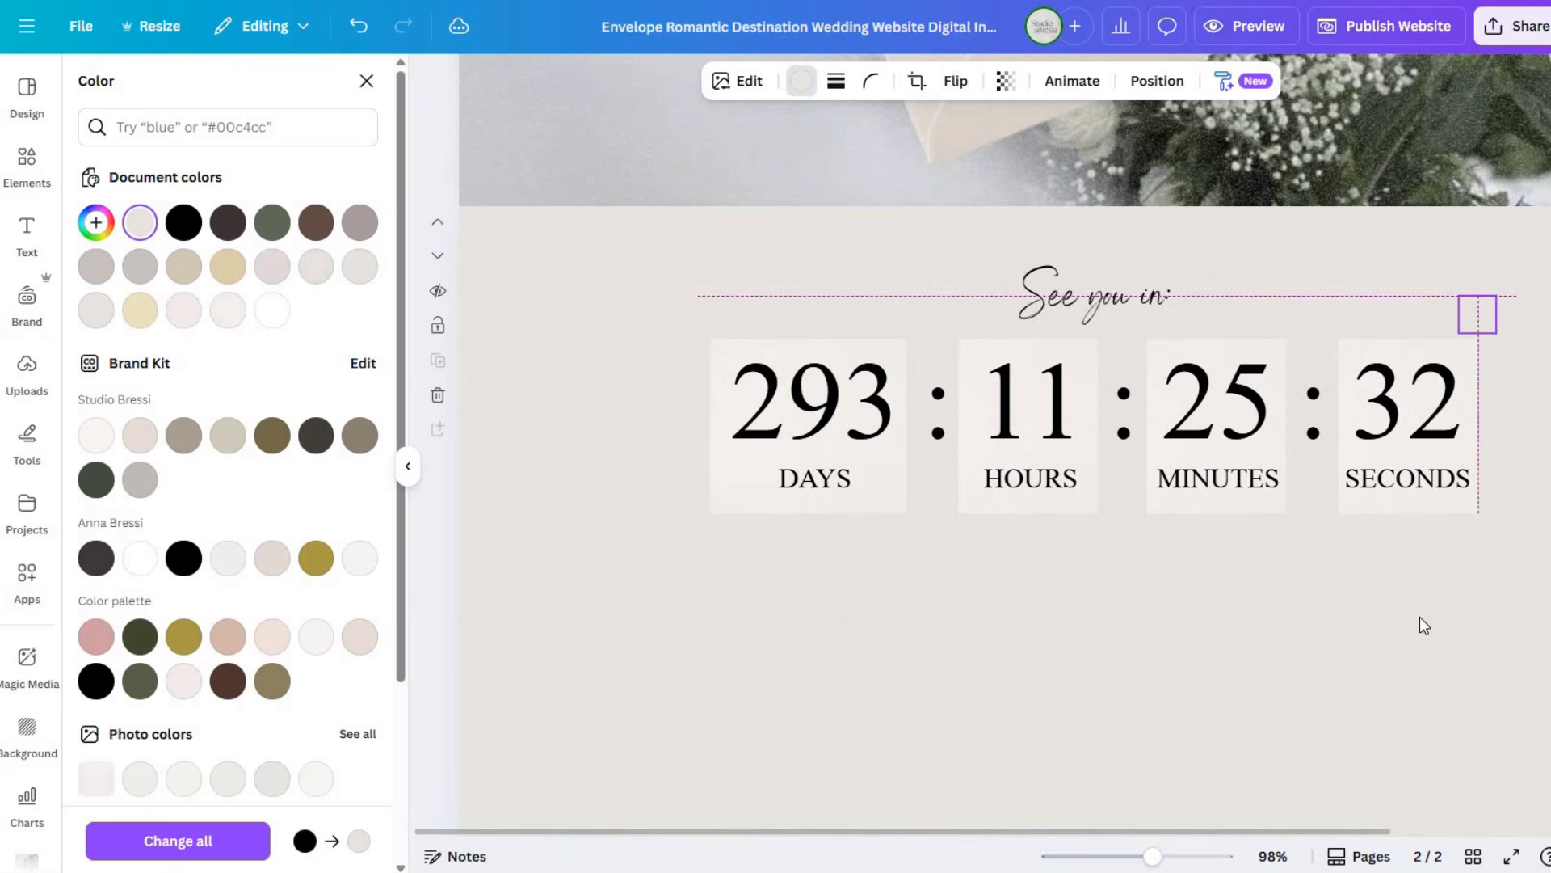
click(929, 807)
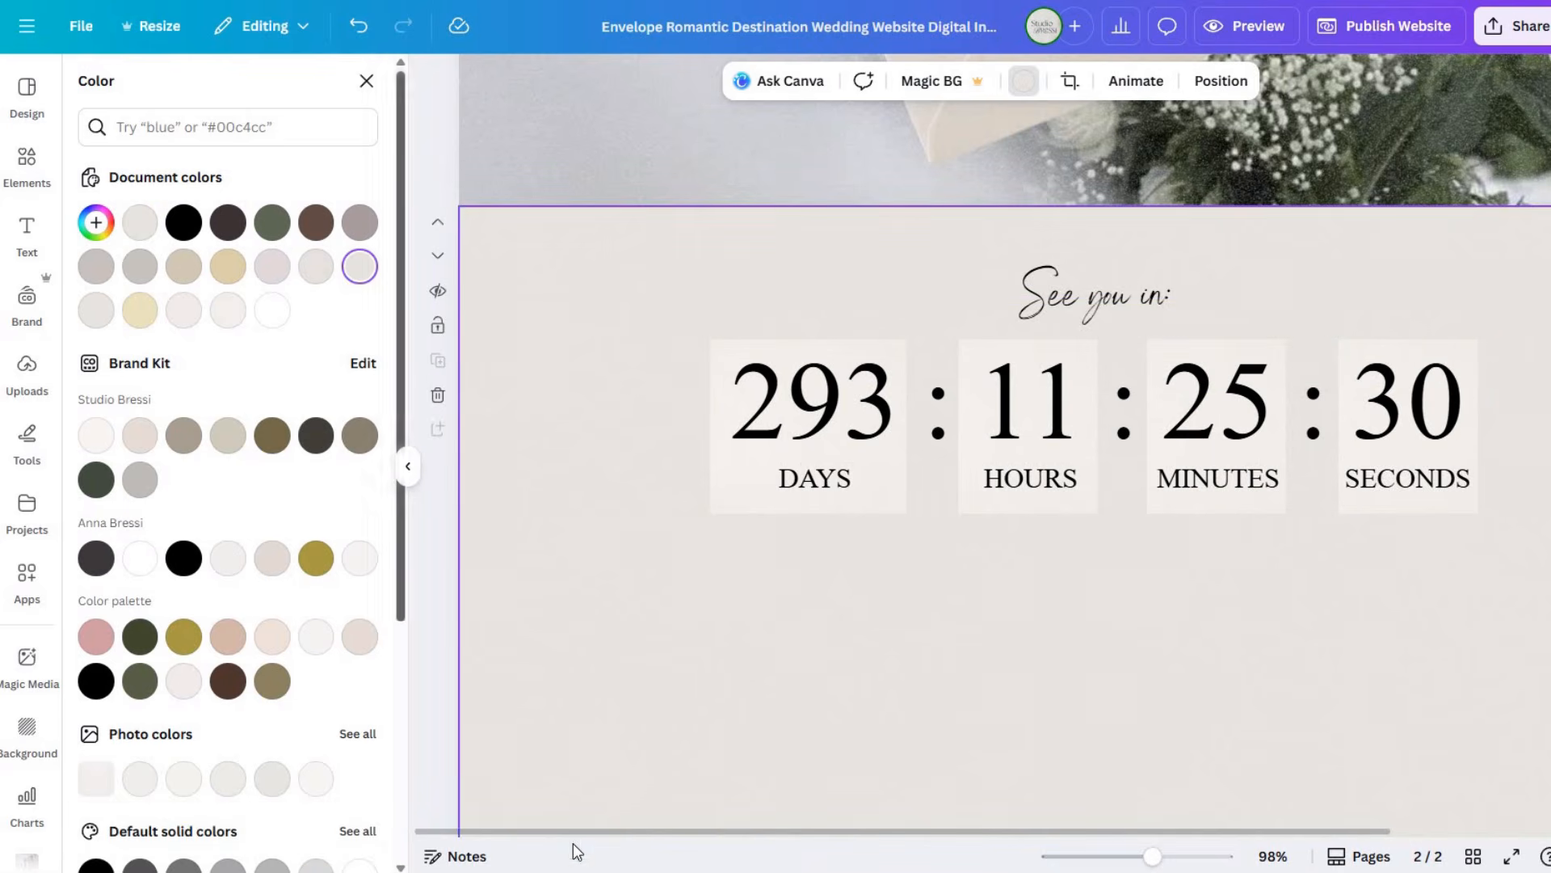
key(Escape)
scroll(1424, 660, up, 8)
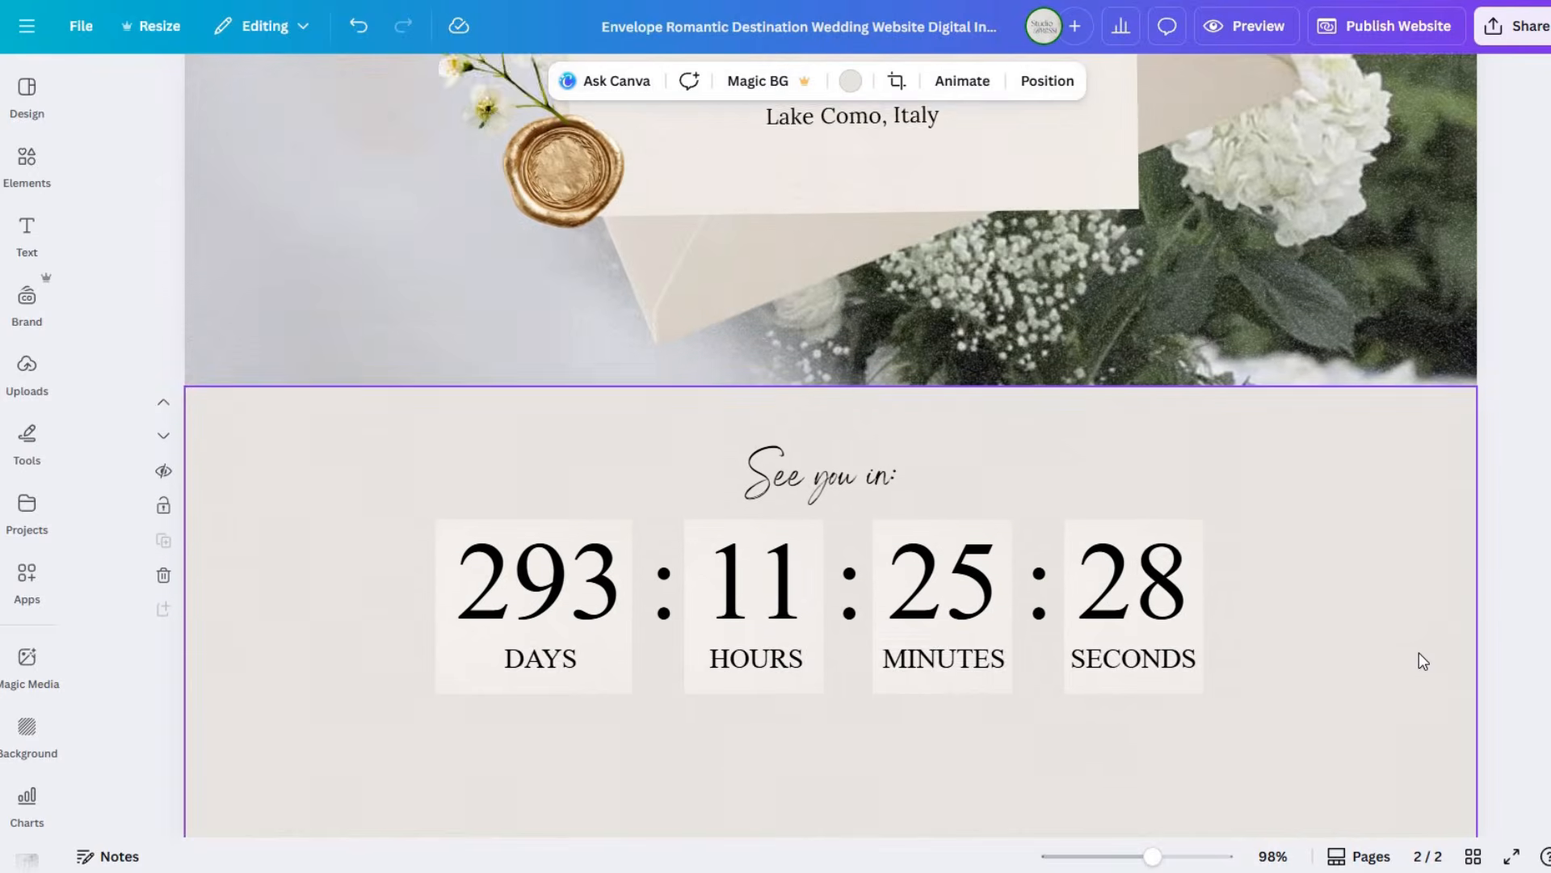
Step: Preview the website, open the envelope invitation and examine the countdown section on the page
scroll(1419, 652, down, 8)
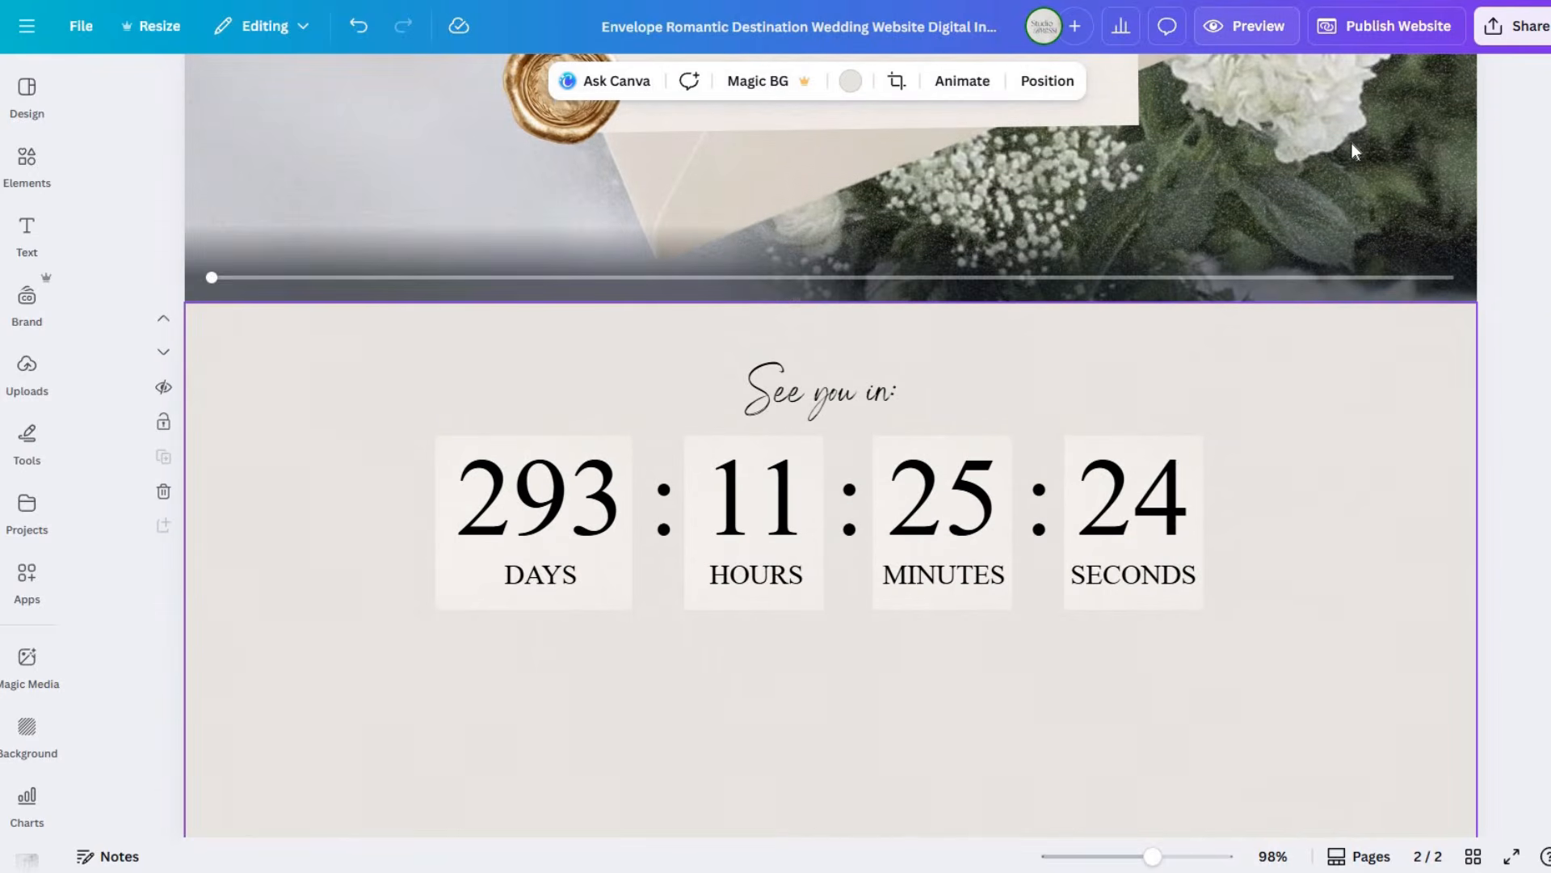
click(1246, 23)
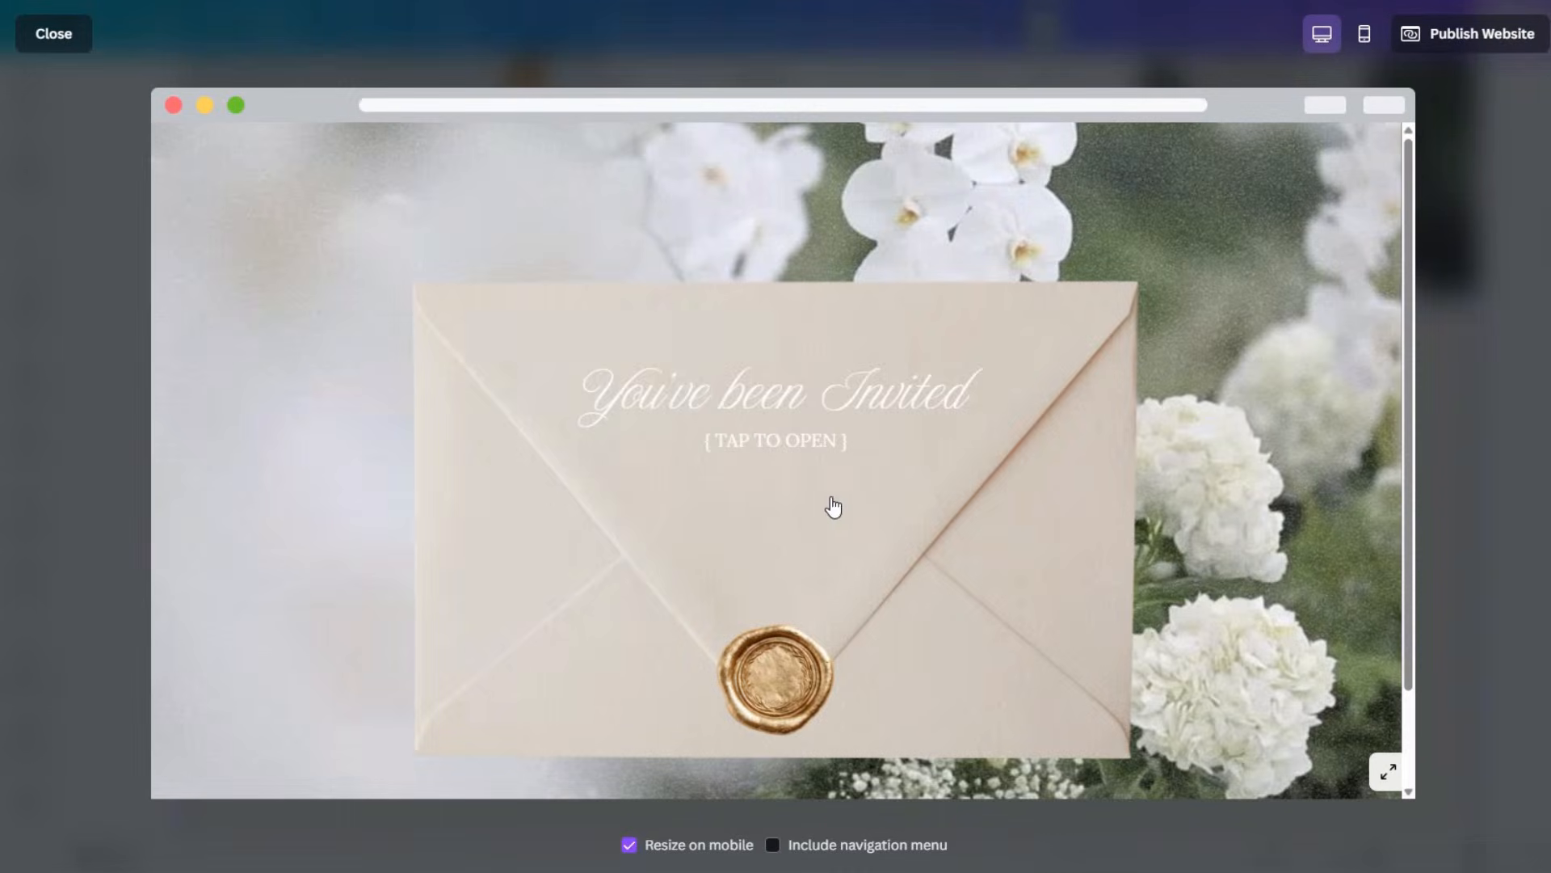
click(1200, 365)
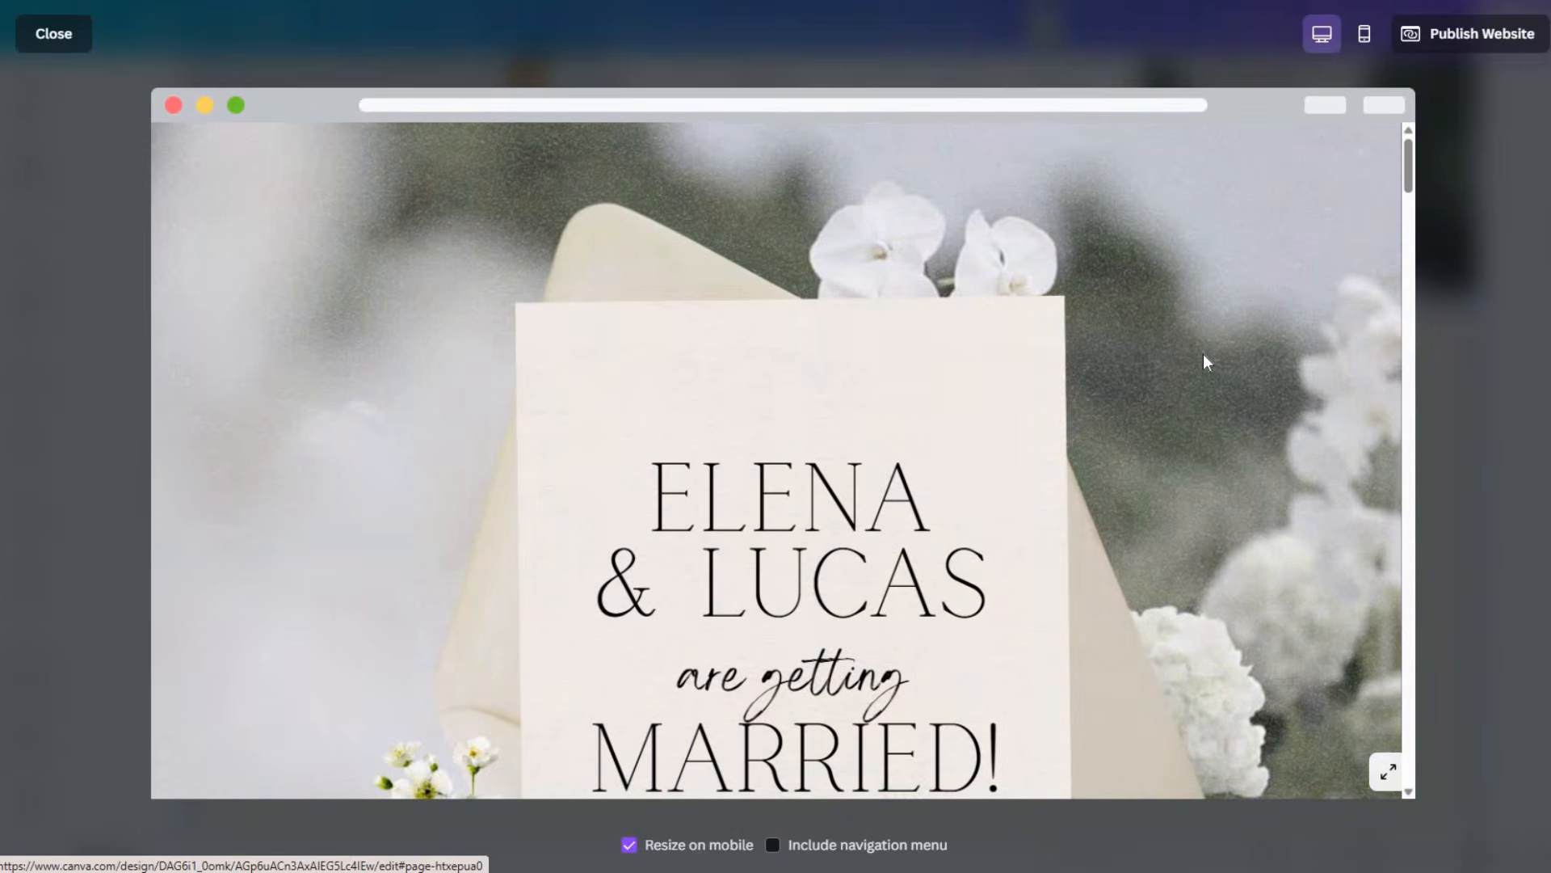
scroll(1203, 354, down, 5)
scroll(1204, 354, down, 3)
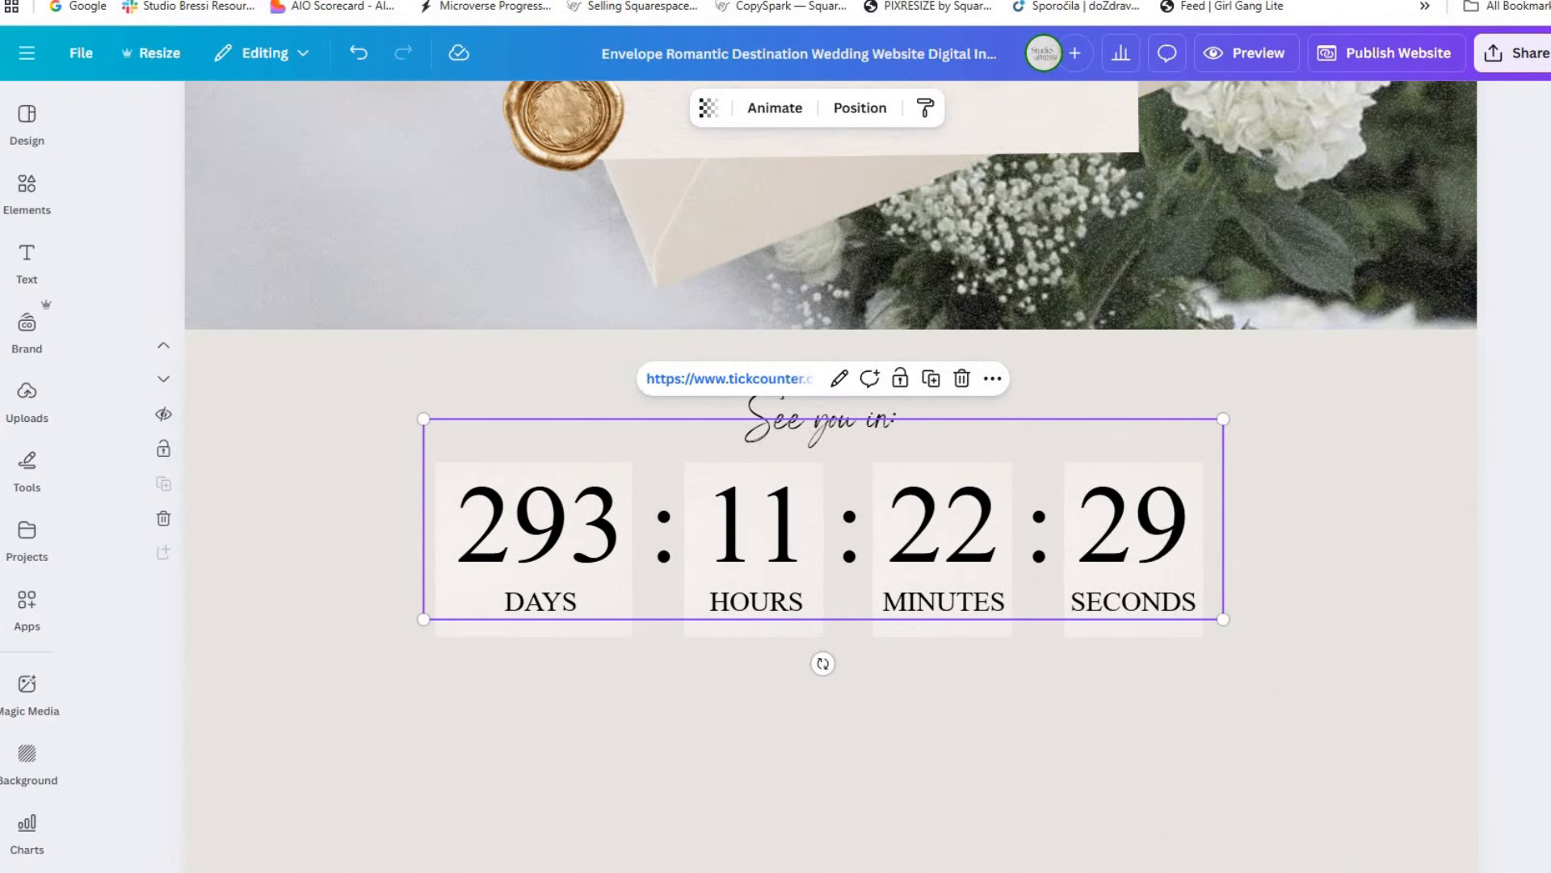
Step: Switch to the TickCounter editor, change the countdown's digits color to a muted green and generate the countdown again
key(ctrl+Tab)
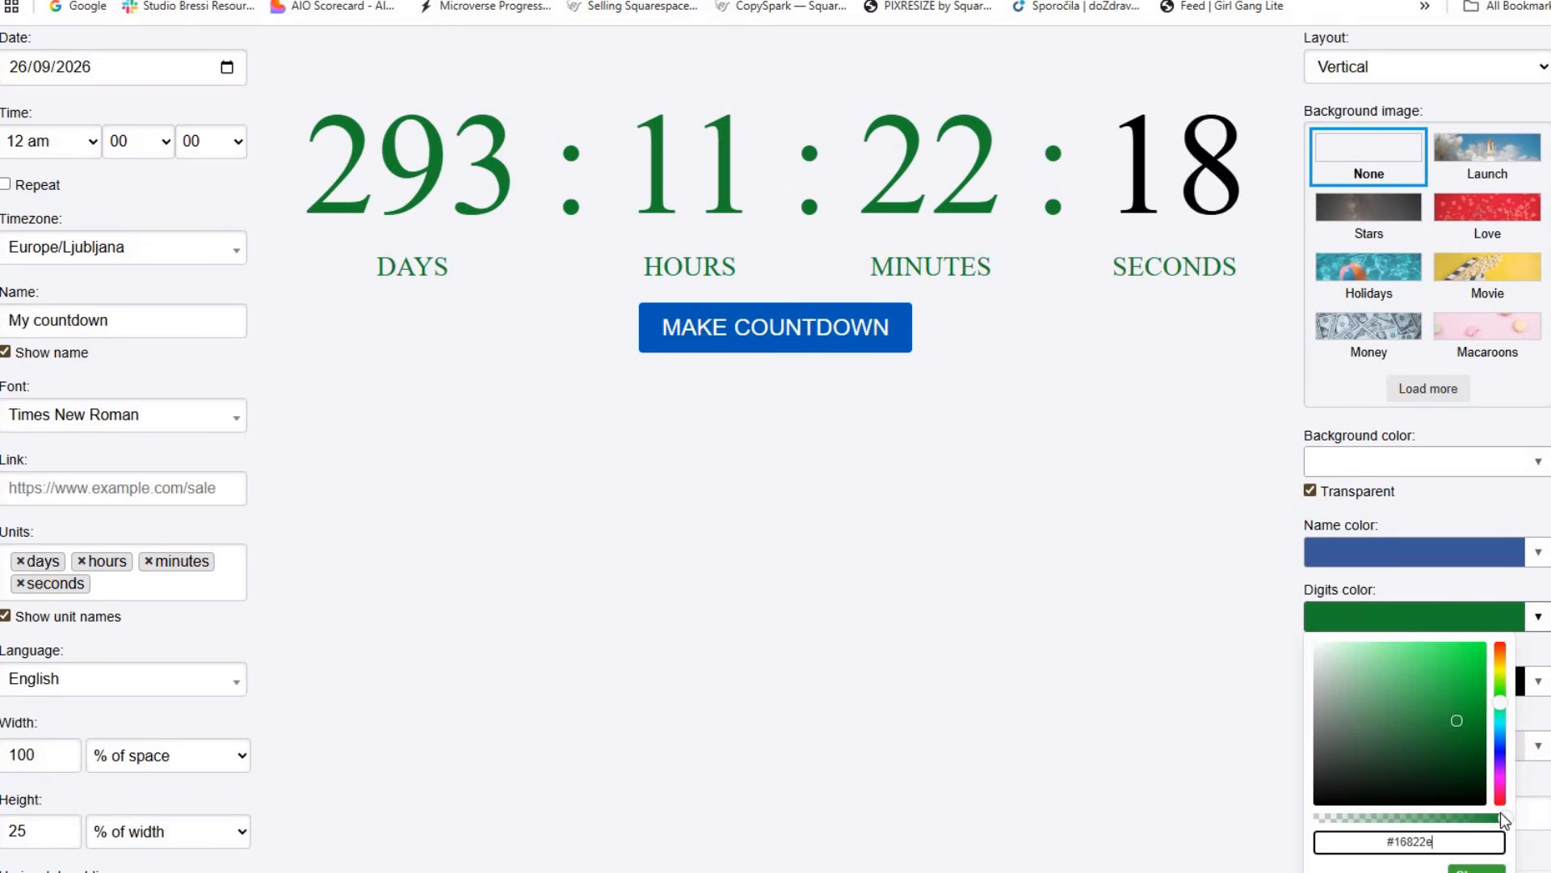
click(1471, 747)
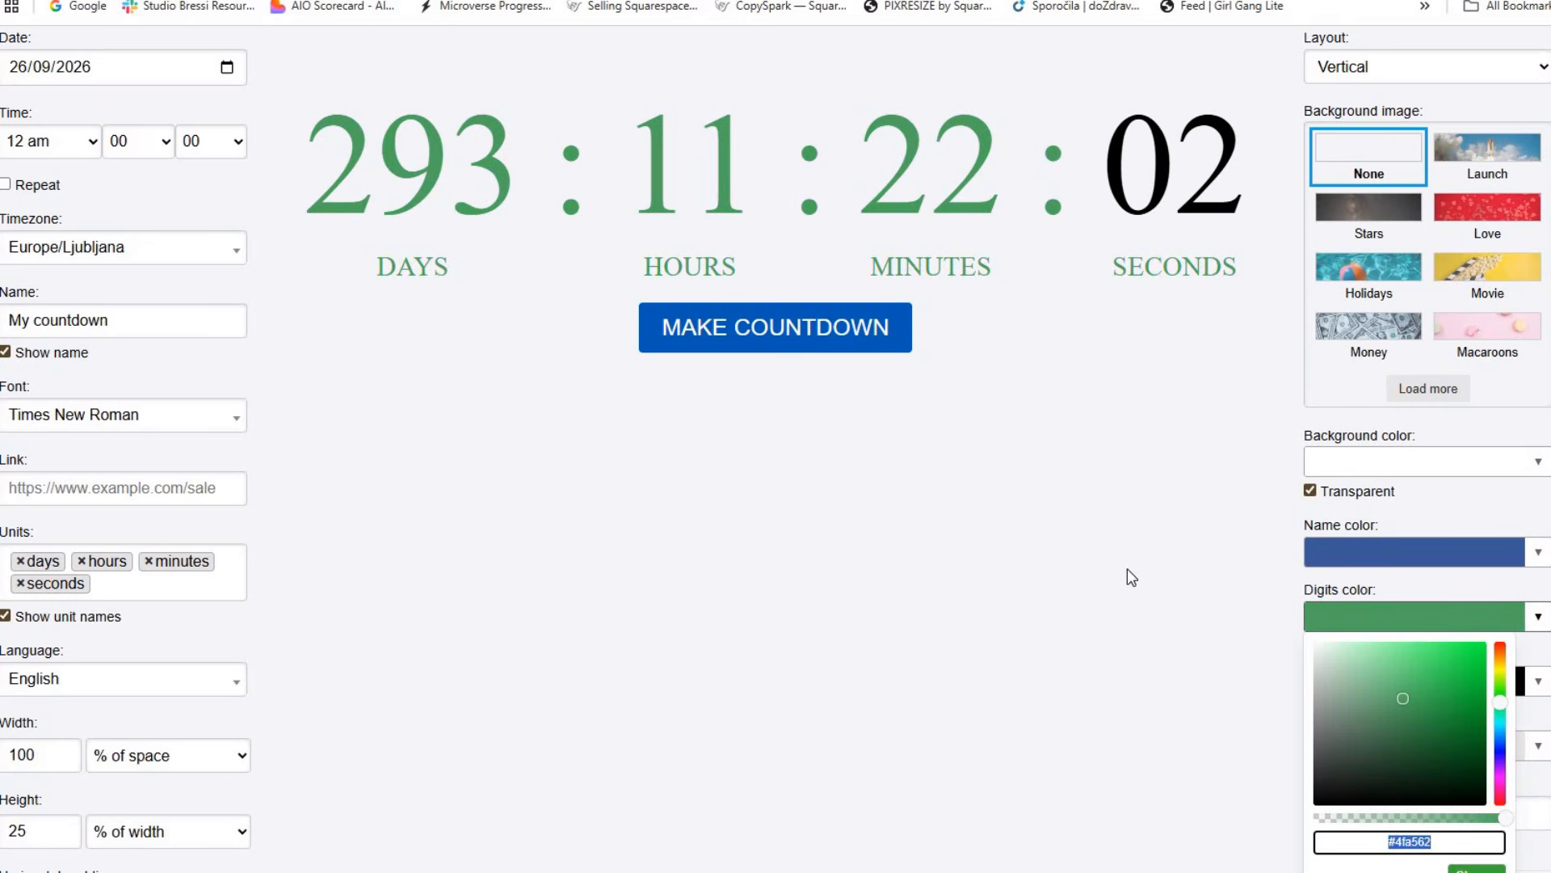
click(841, 335)
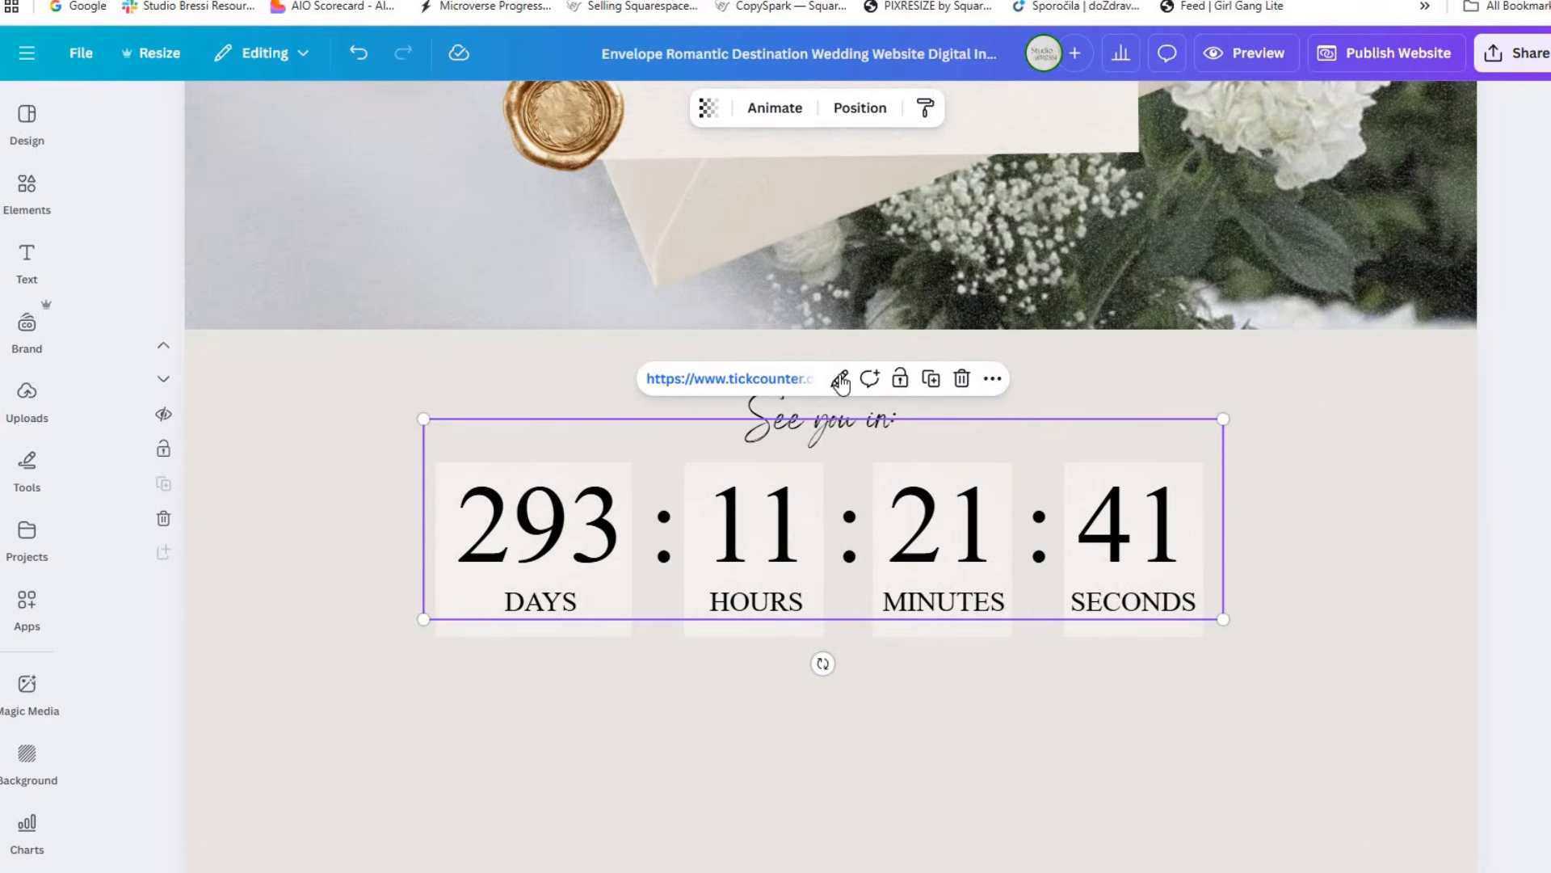
click(840, 379)
text(https://www.tickcounter.com/countdown/8838858/my-countdown)
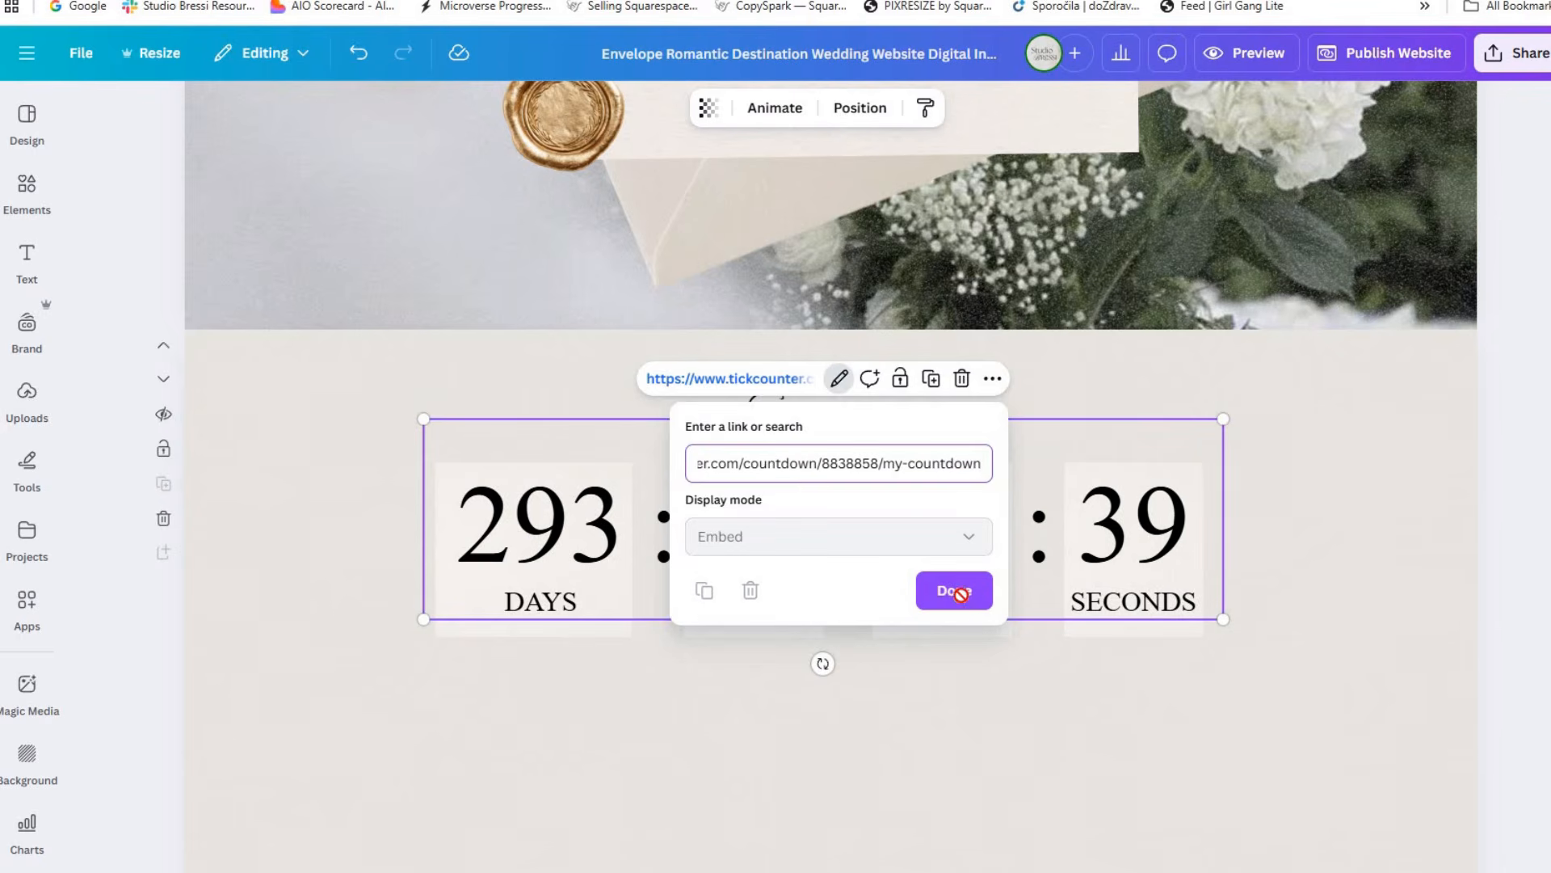
click(958, 591)
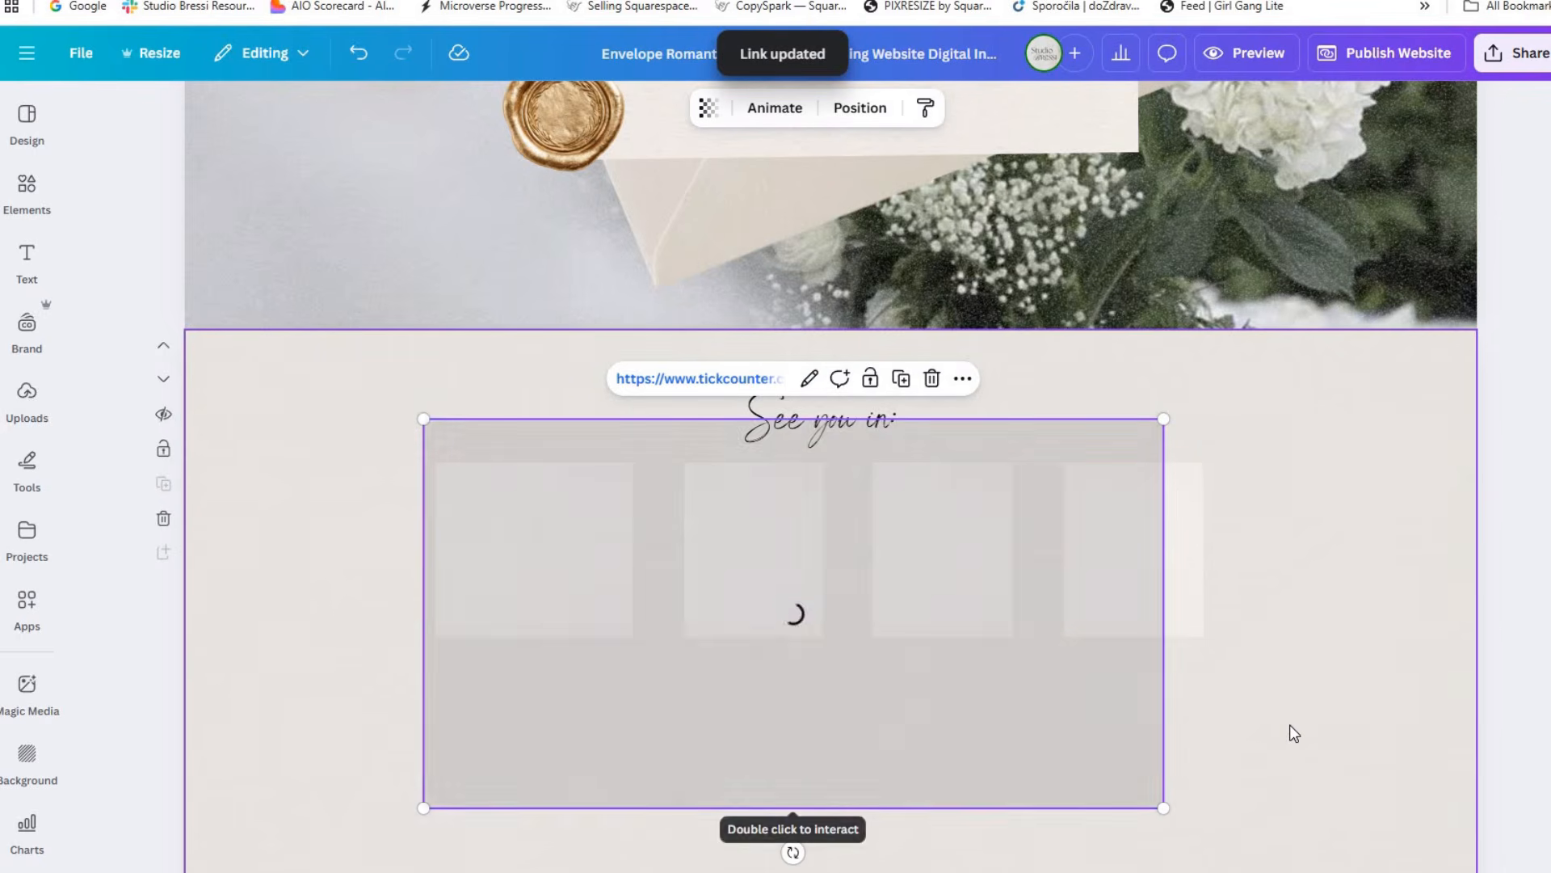
drag(1163, 599, 1251, 711)
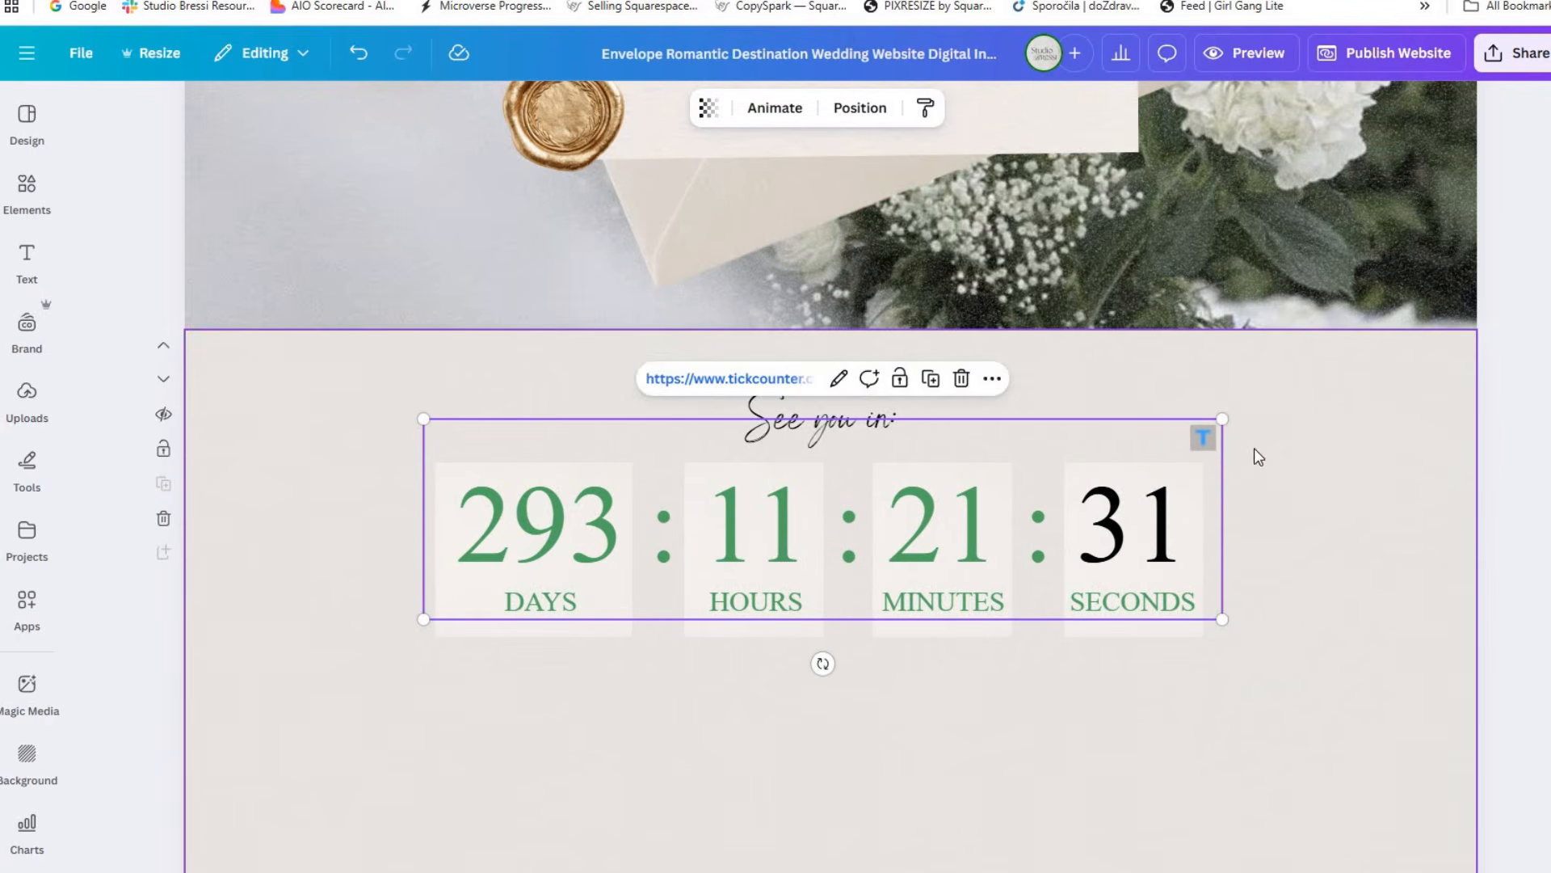
click(1149, 429)
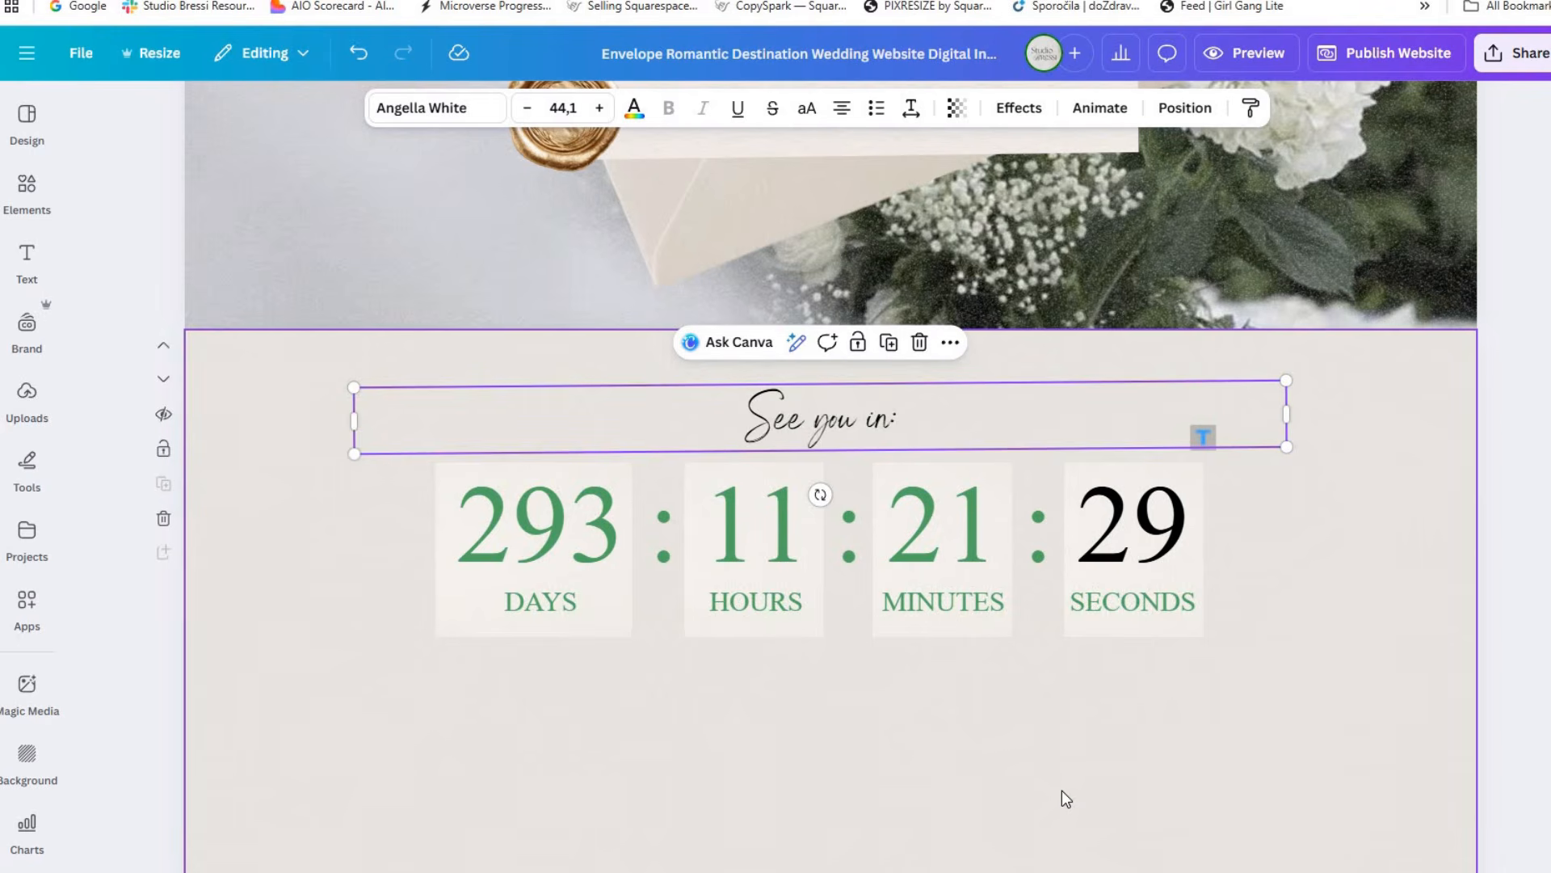